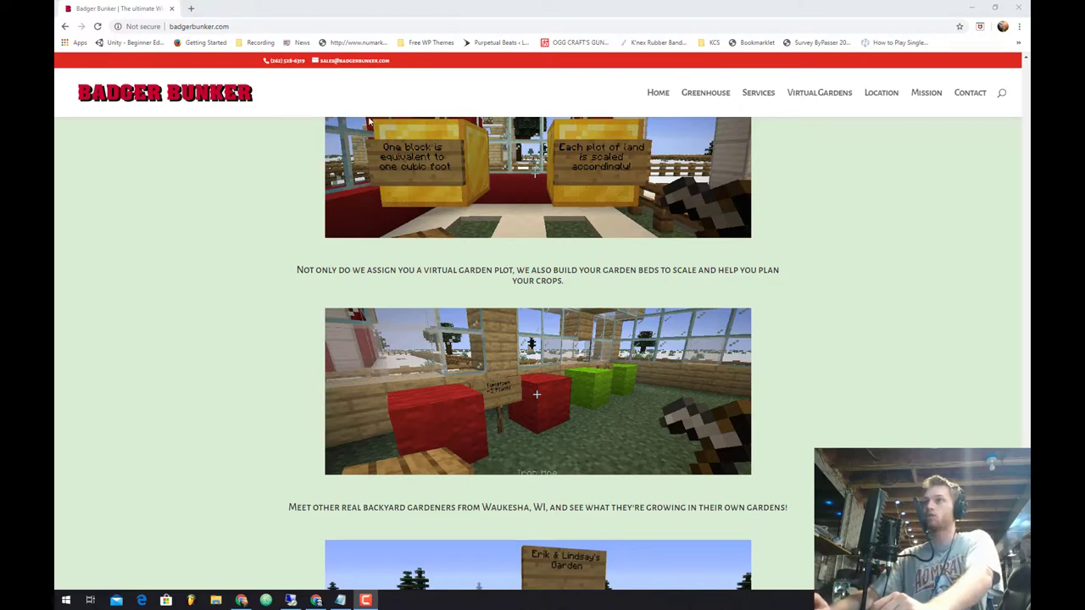
Step: Bring the browser window with the Badger Bunker page to the front
click(315, 13)
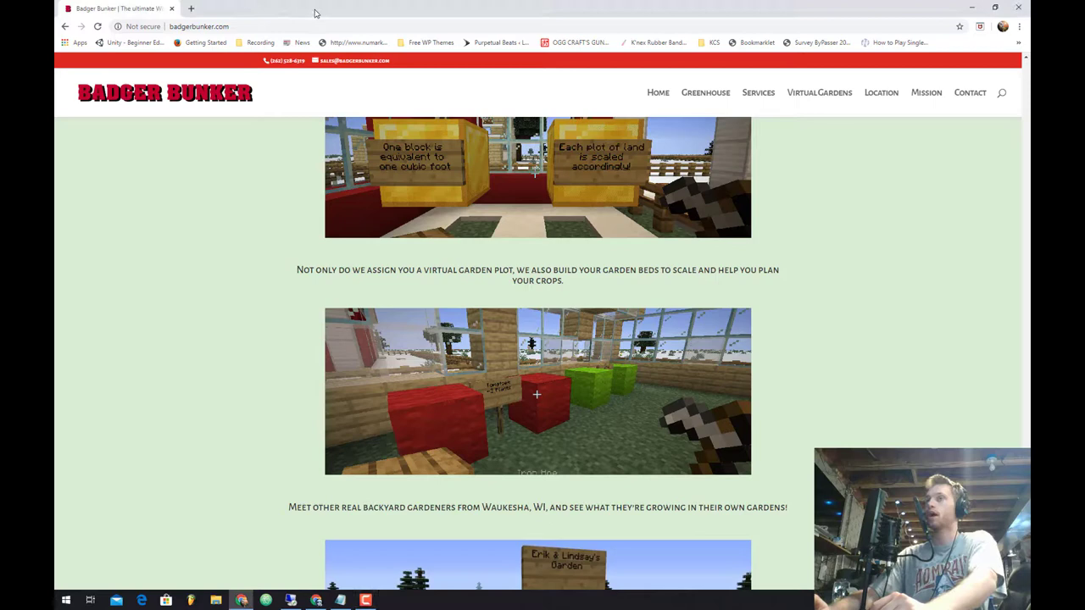
Step: Load badgerbunker.com in a new tab and scroll Virtual Gardens down to the How to join steps
click(191, 9)
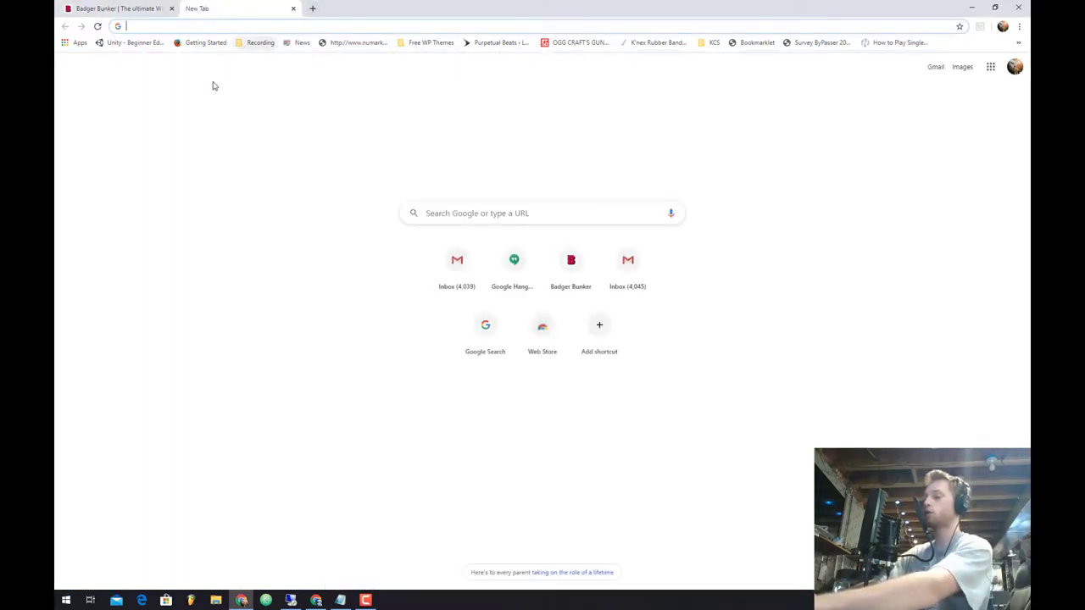
text(ba)
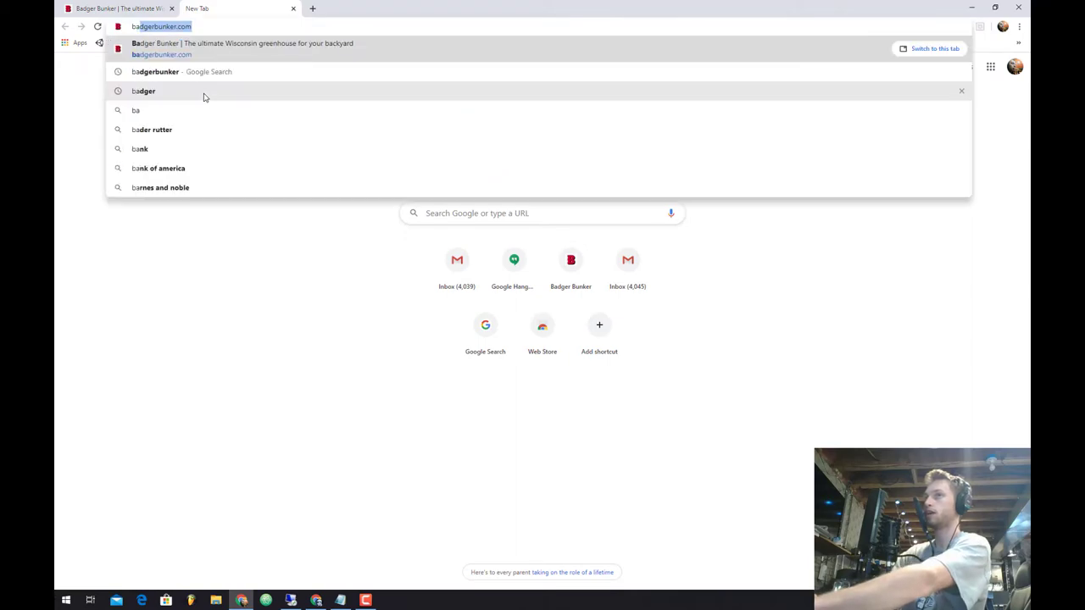
text(dger)
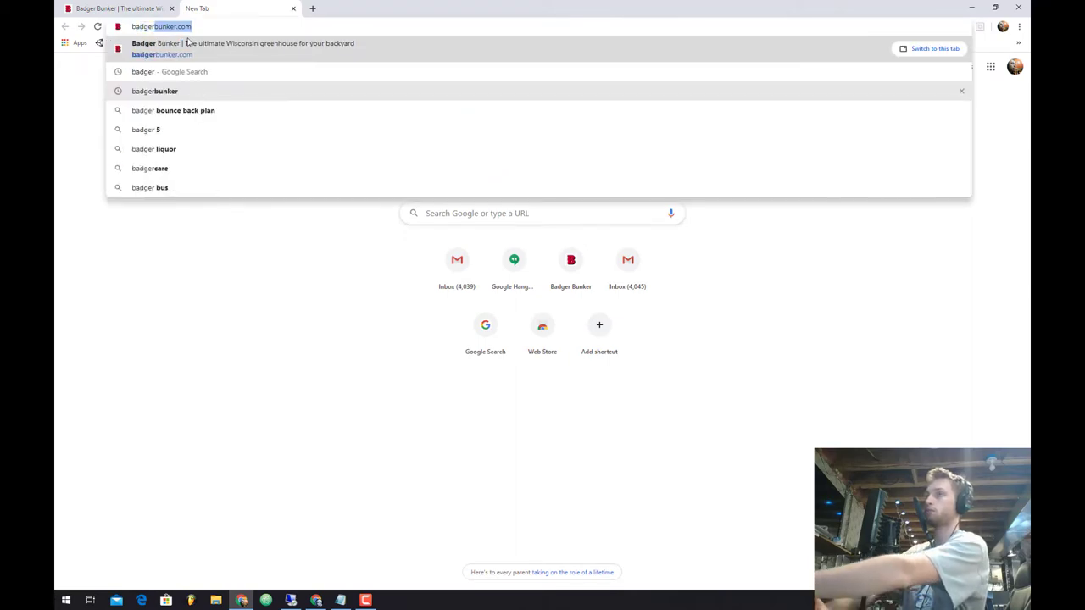
key(Return)
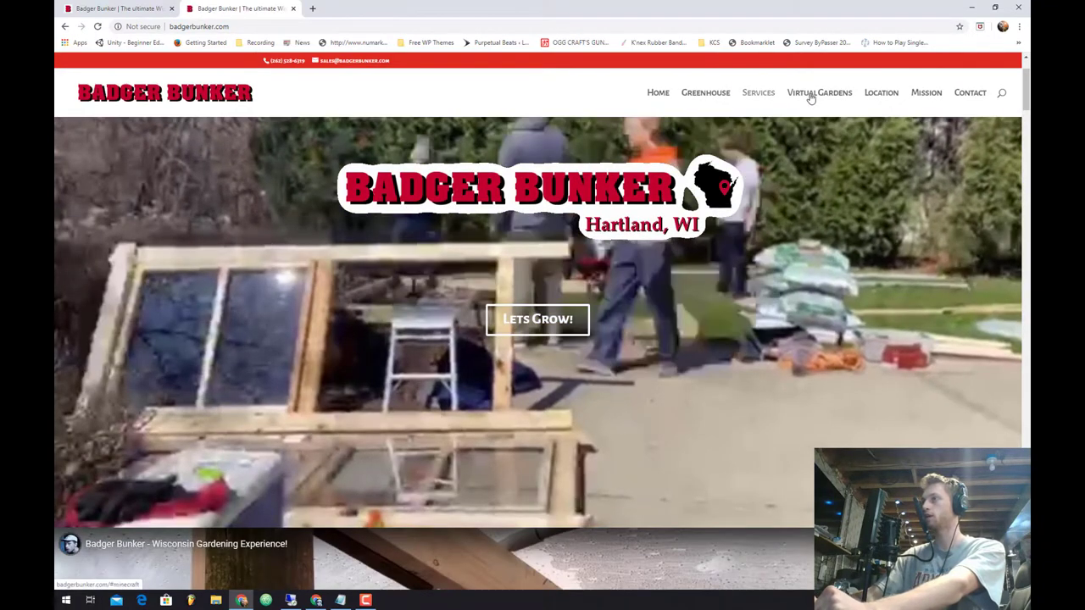
click(810, 94)
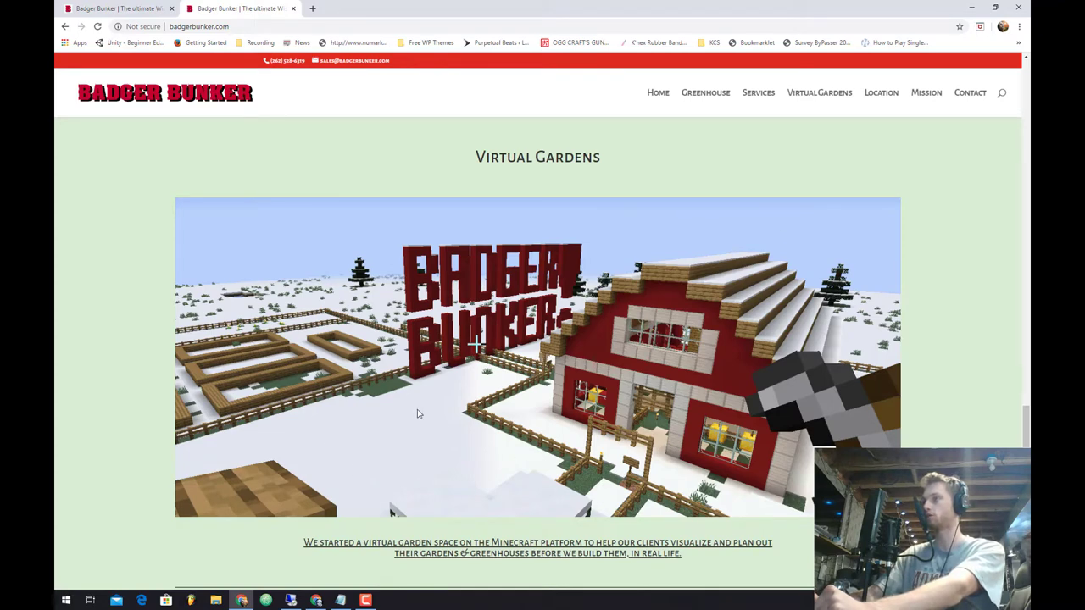
scroll(509, 354, down, 1)
scroll(509, 355, down, 2)
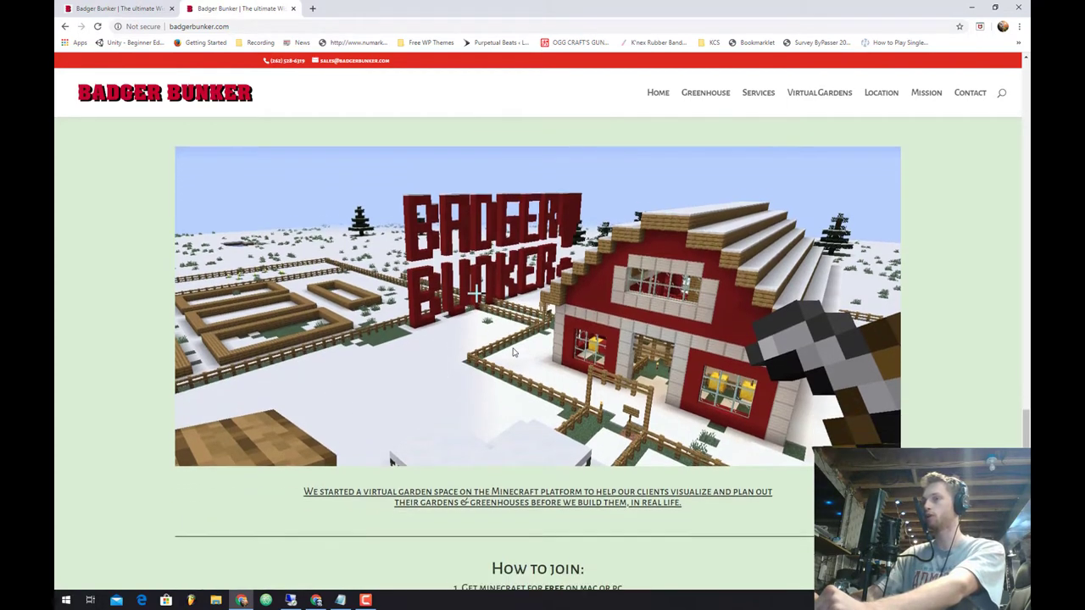
scroll(591, 405, down, 2)
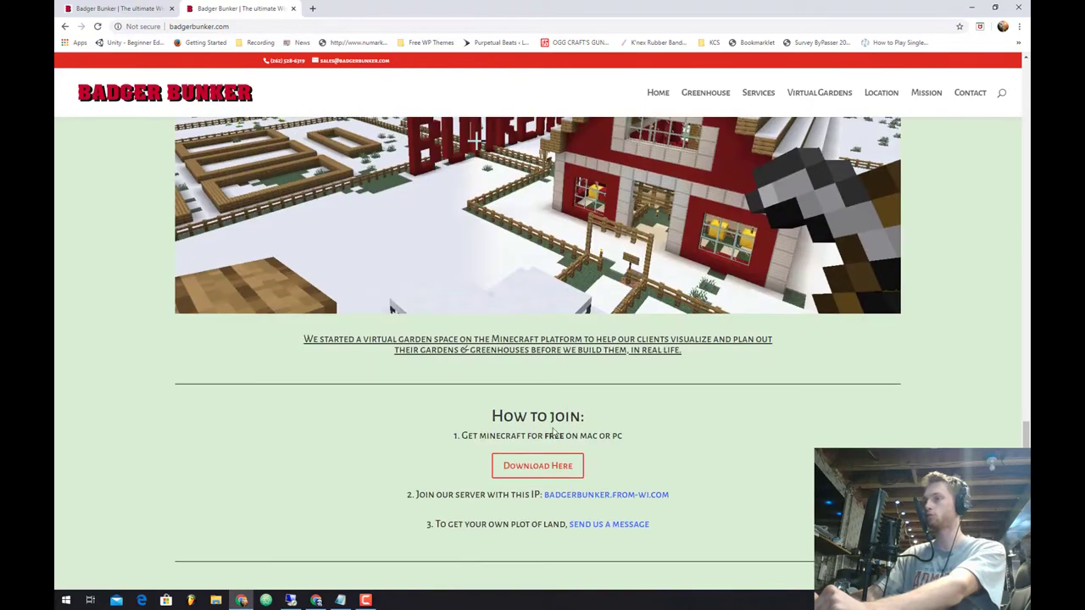
Step: Download the Windows TLauncher 2.69 installer from tlauncher.org via the Download Here link
click(540, 473)
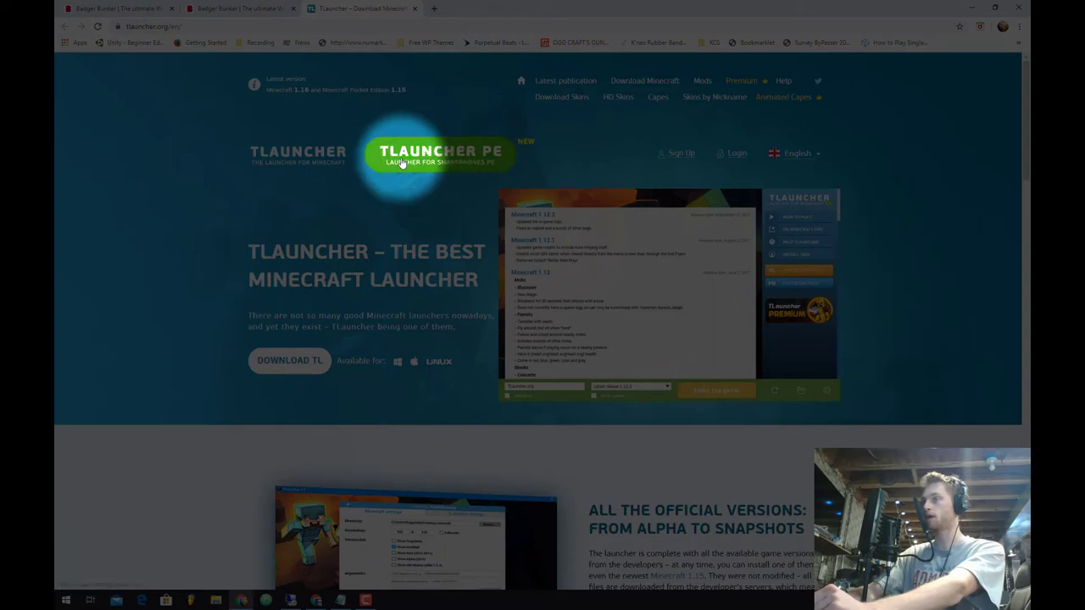
click(288, 363)
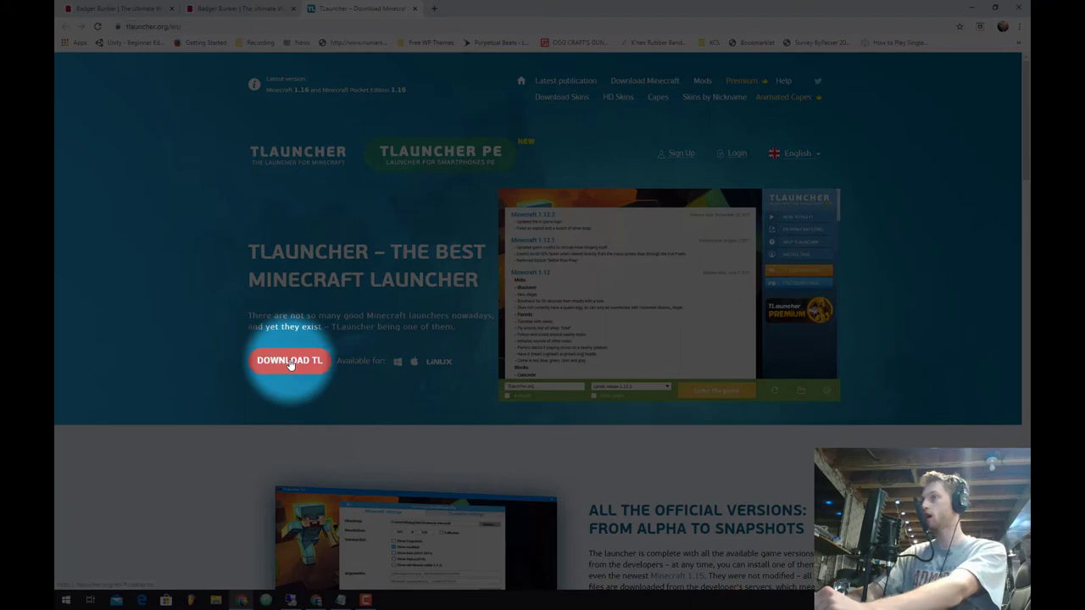
click(290, 362)
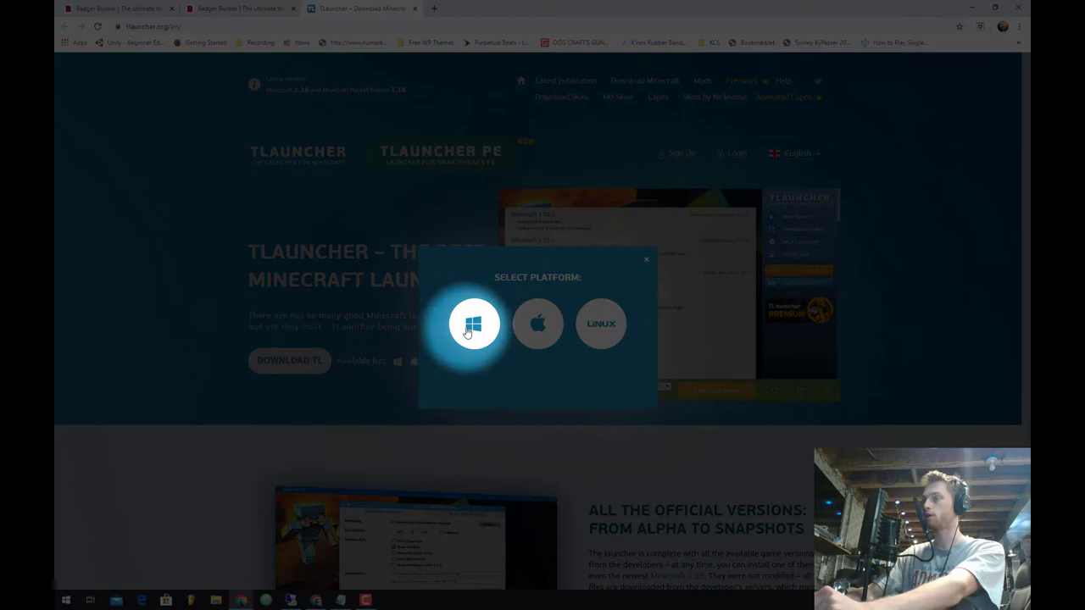
click(471, 328)
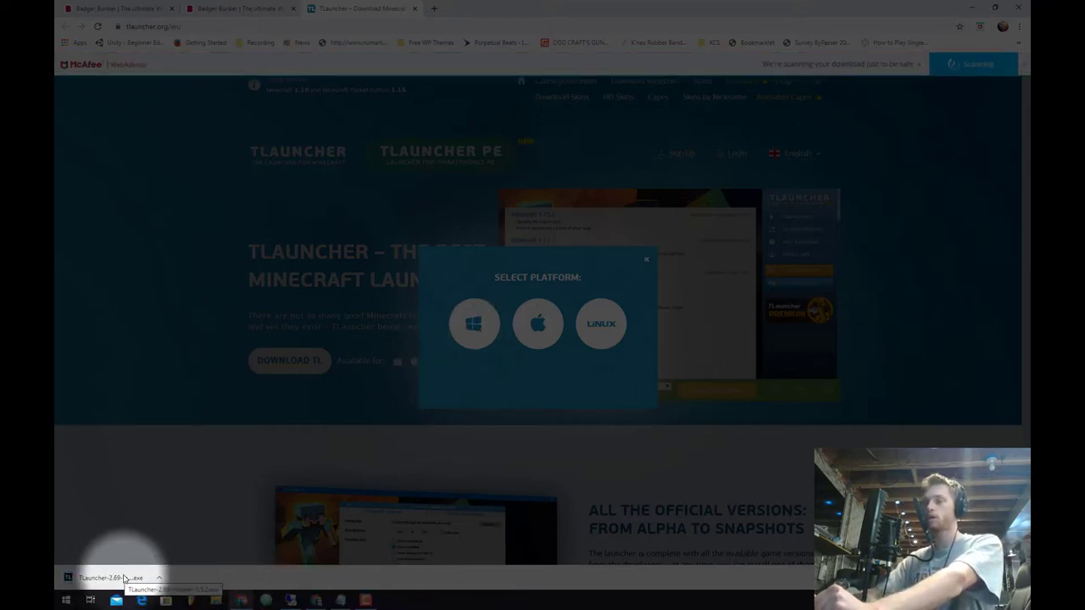
Step: Run the TLauncher 2.69 installer, accept the license and start the installation
click(122, 500)
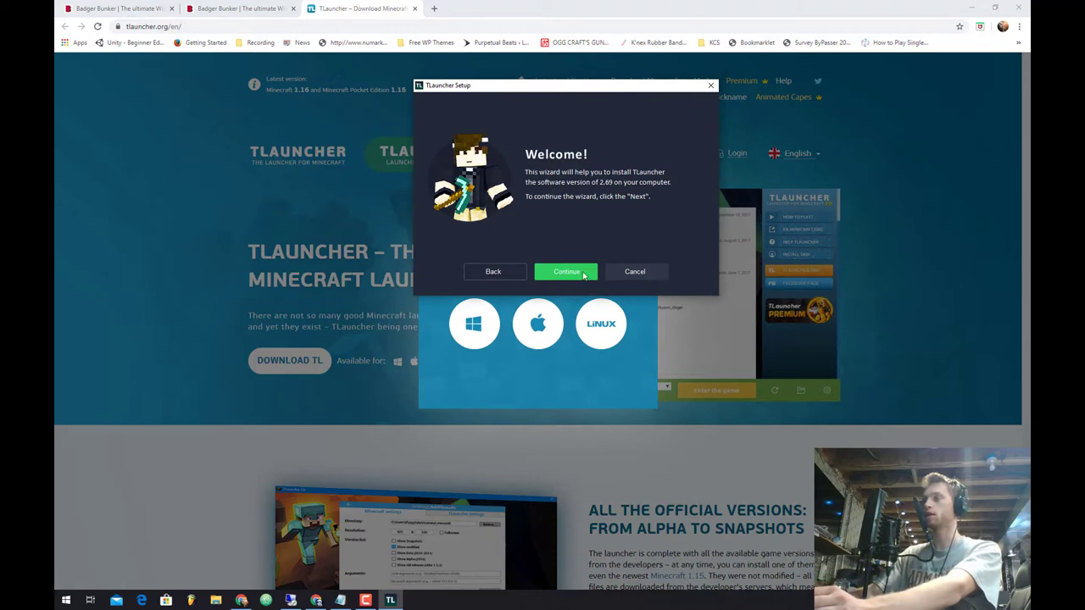
click(583, 273)
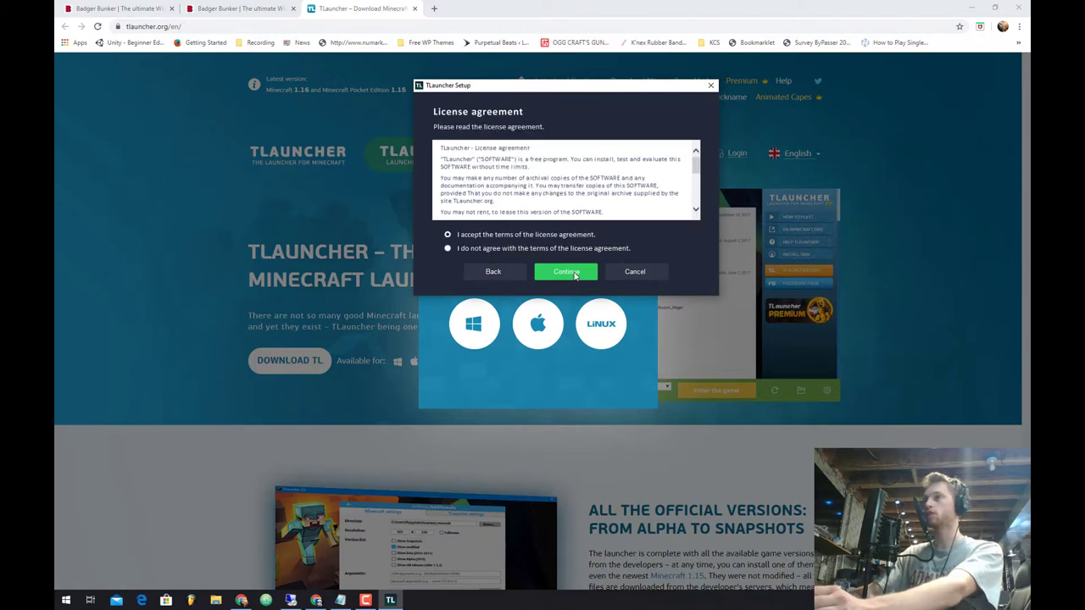
click(573, 273)
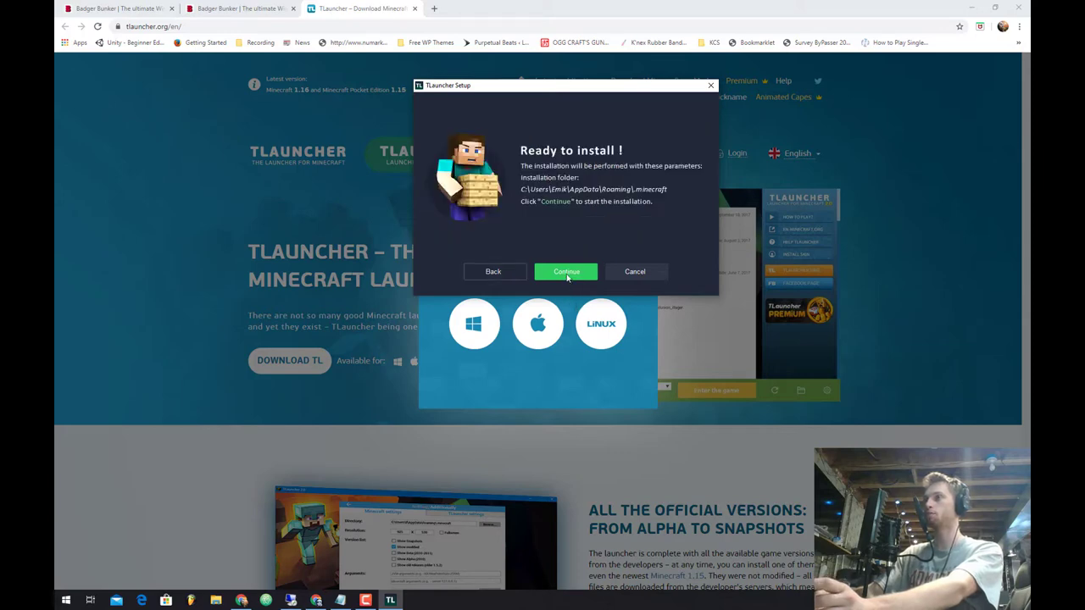
click(567, 275)
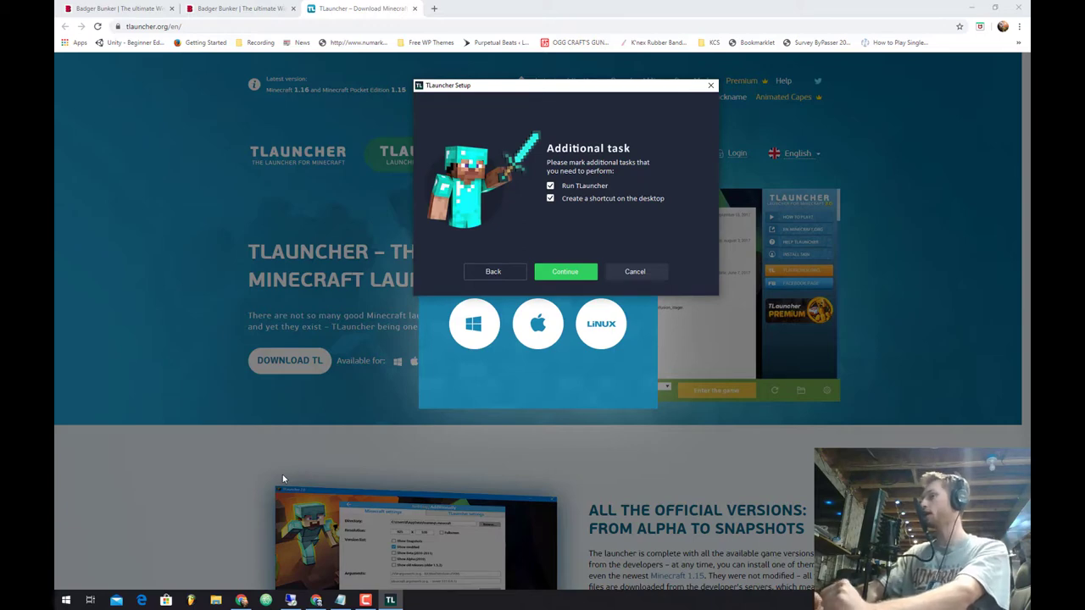
Step: Untick Run TLauncher, then complete the setup and close the installer
click(981, 8)
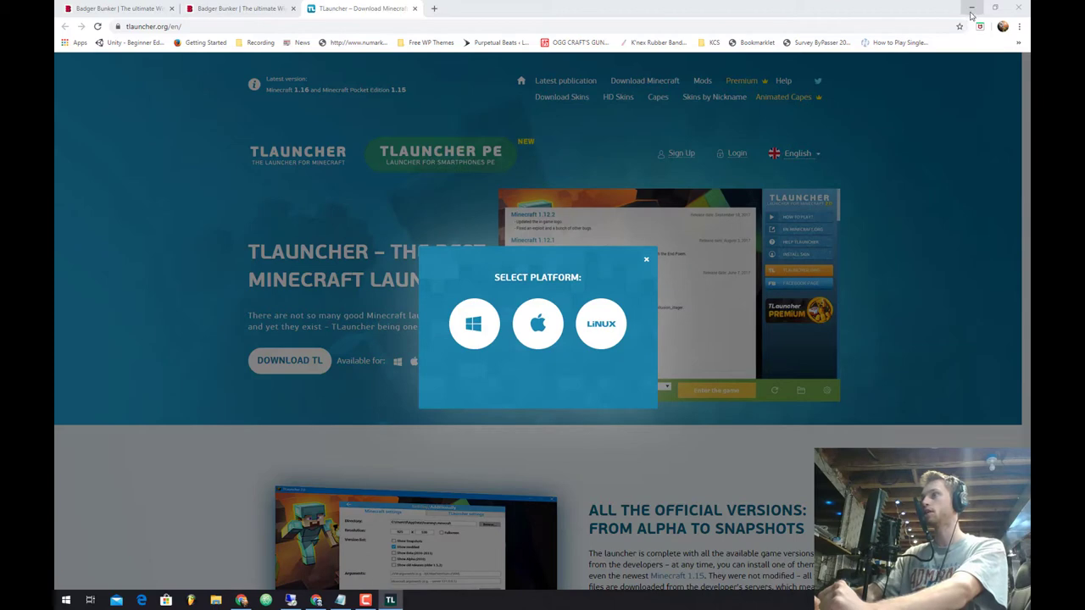
click(971, 8)
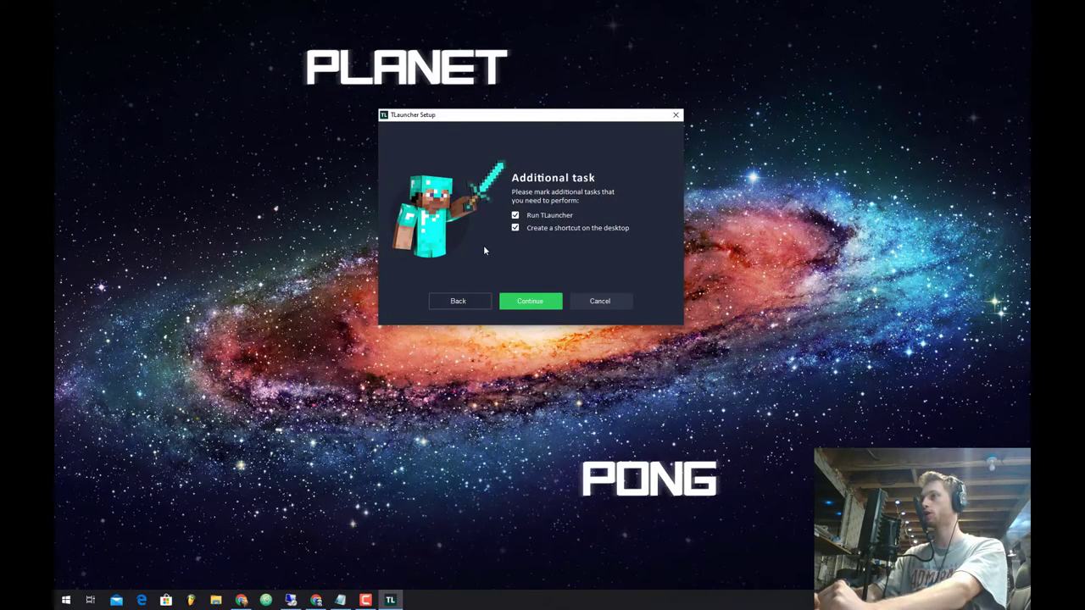
click(514, 217)
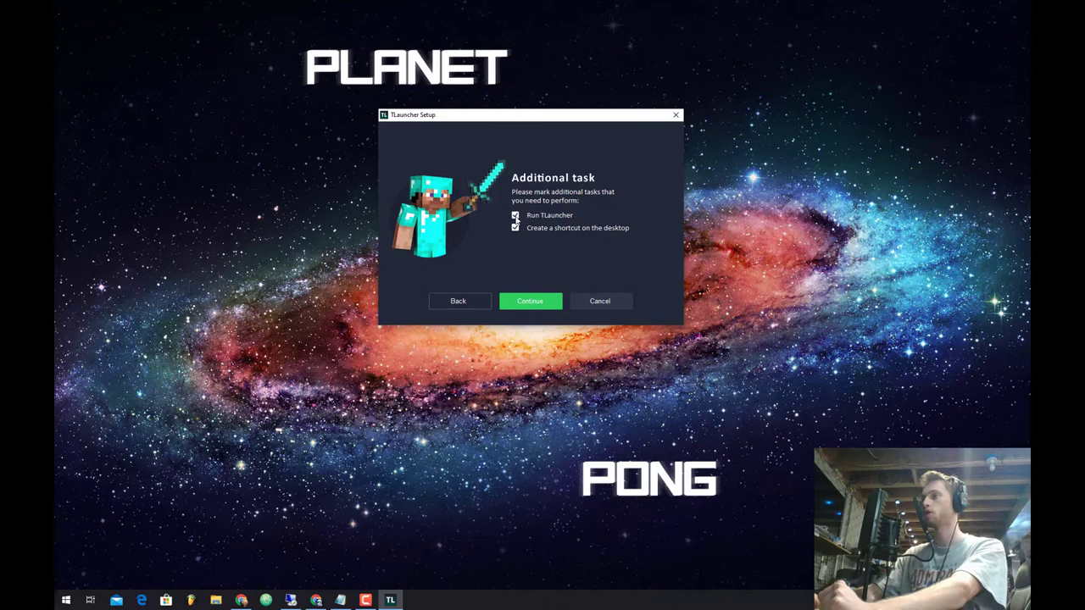
click(529, 302)
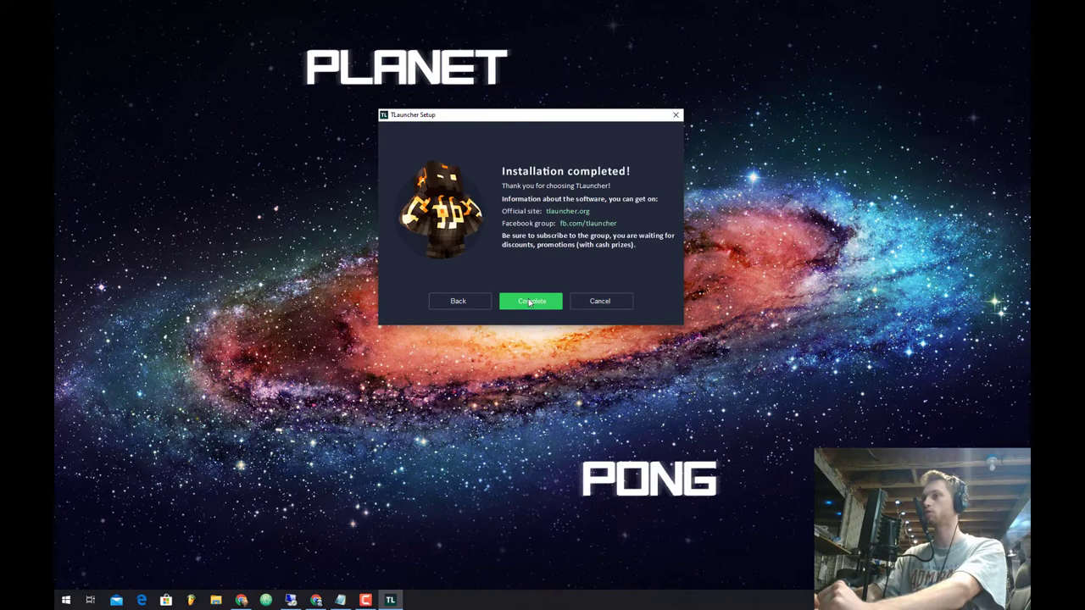
click(523, 307)
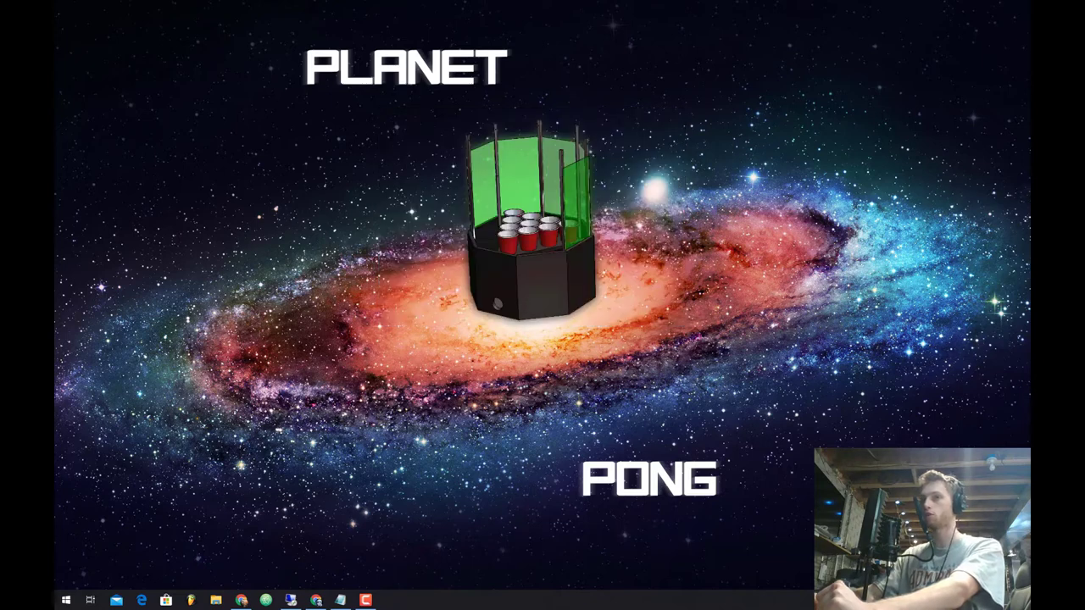
Step: Move the TLauncher desktop shortcut to the top-left corner and launch TLauncher
drag(279, 159, 126, 62)
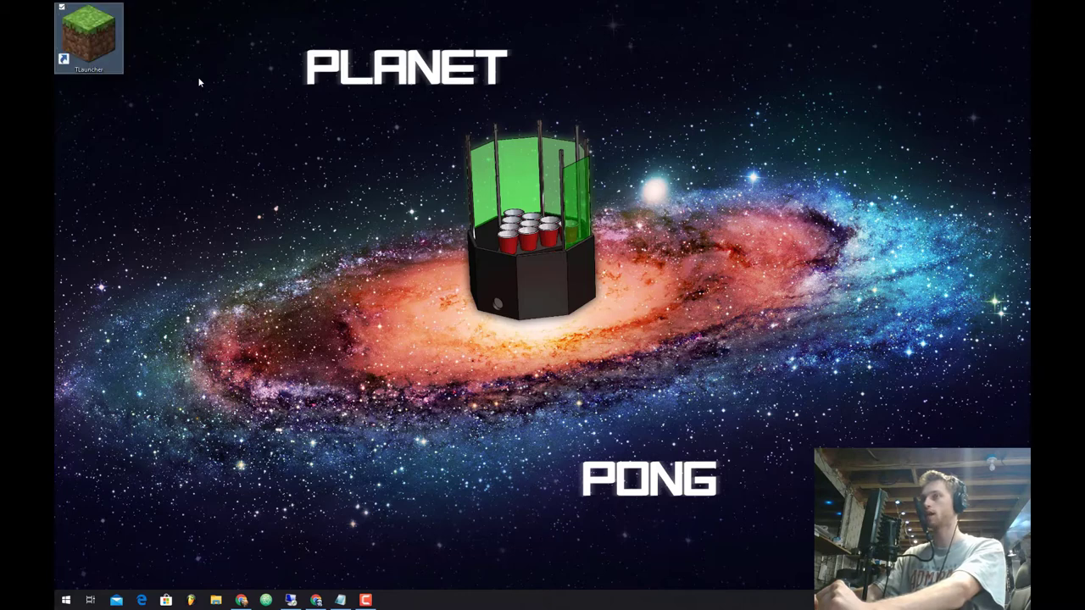
click(123, 84)
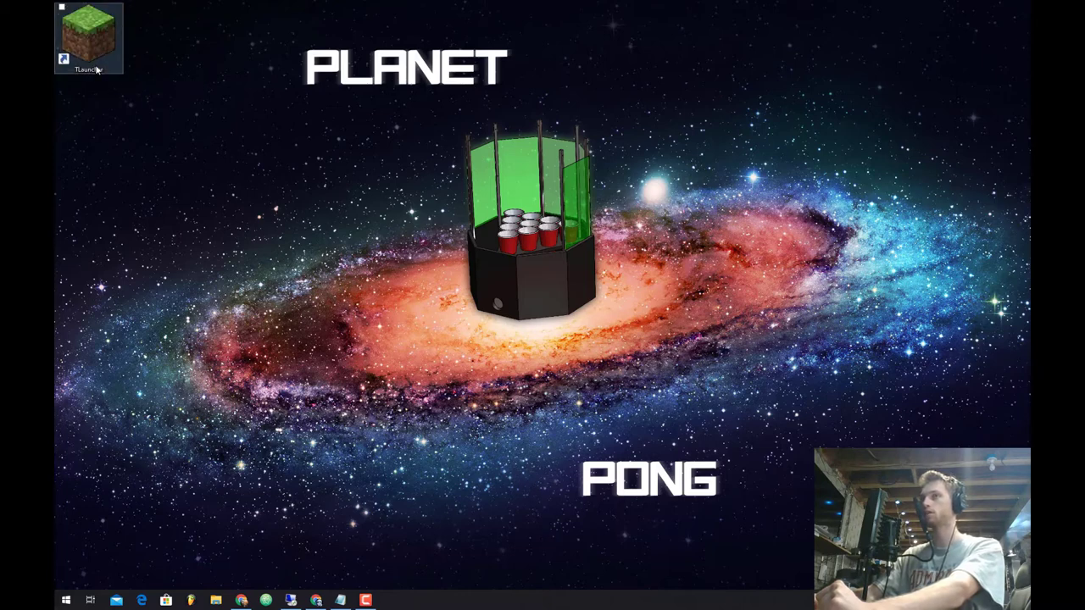
double_click(96, 52)
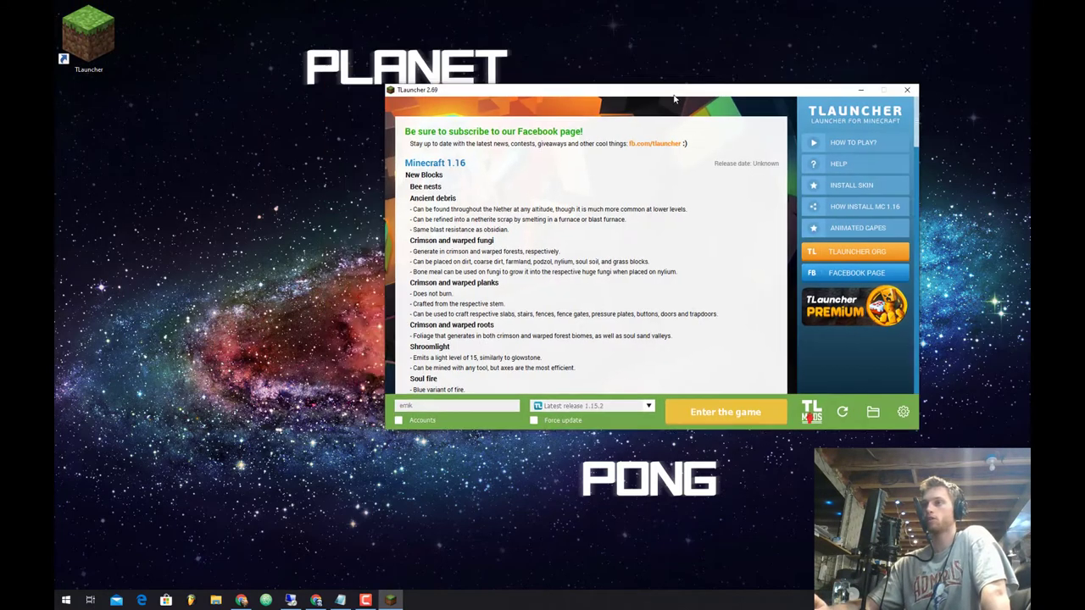
drag(670, 98, 663, 97)
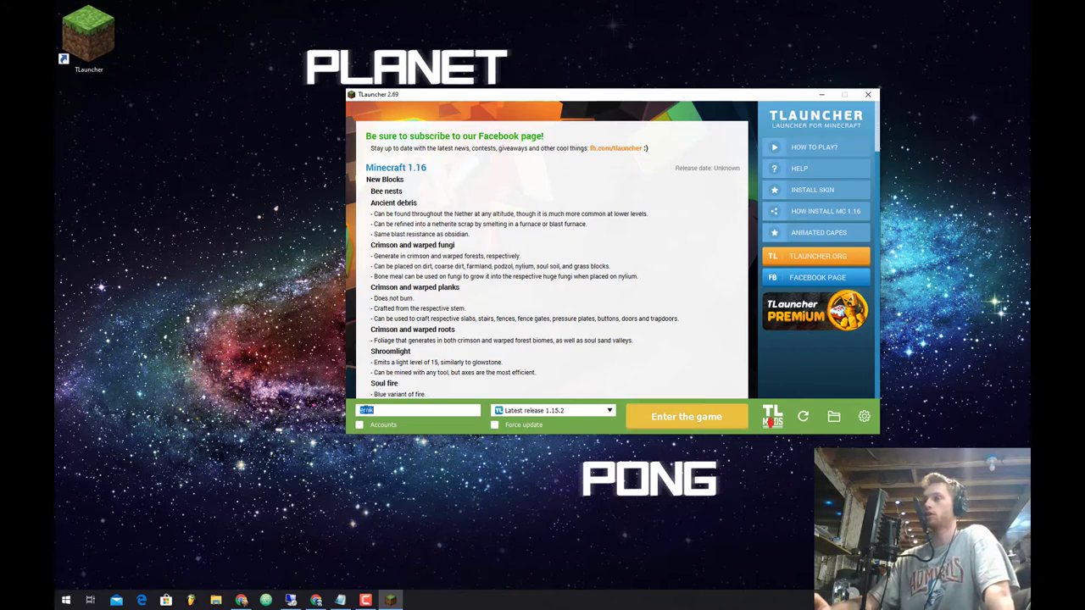
Step: Replace the player name with a new username, with Latest release 1.15.2 as the version
double_click(369, 410)
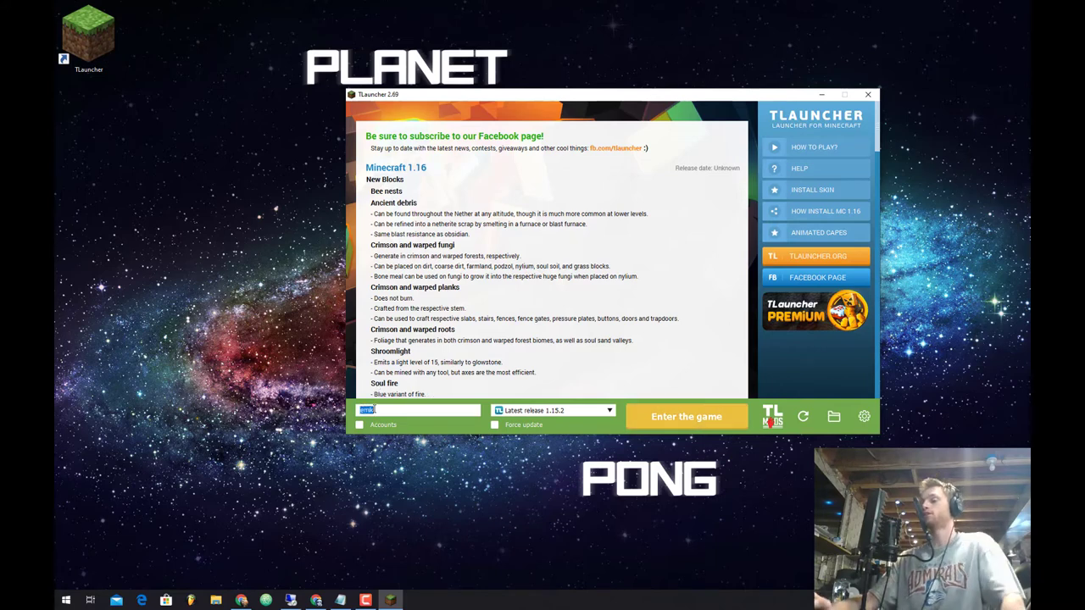
key(BackSpace)
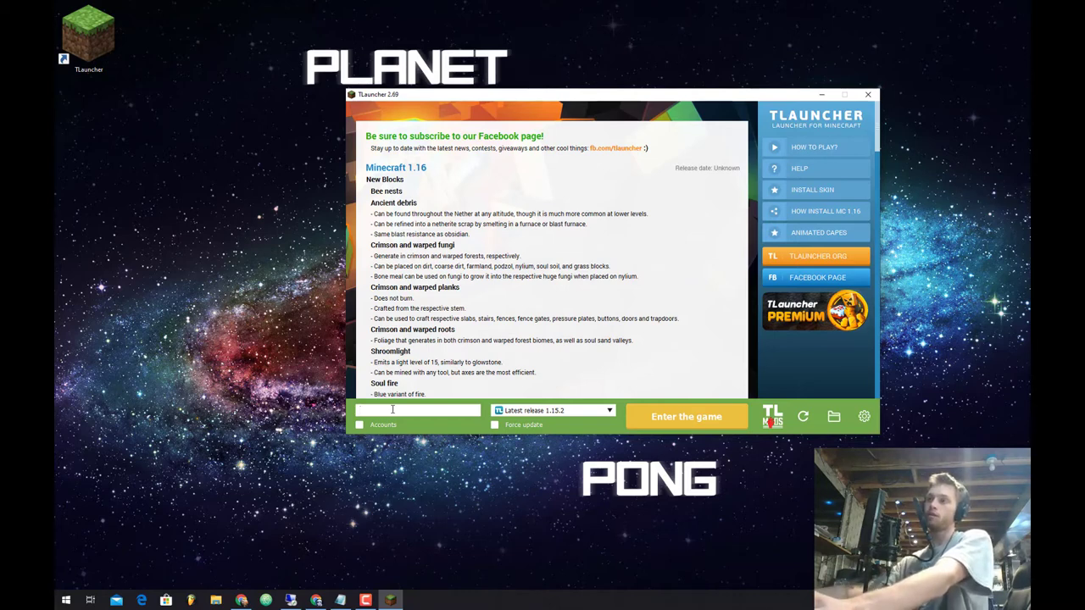
text(m)
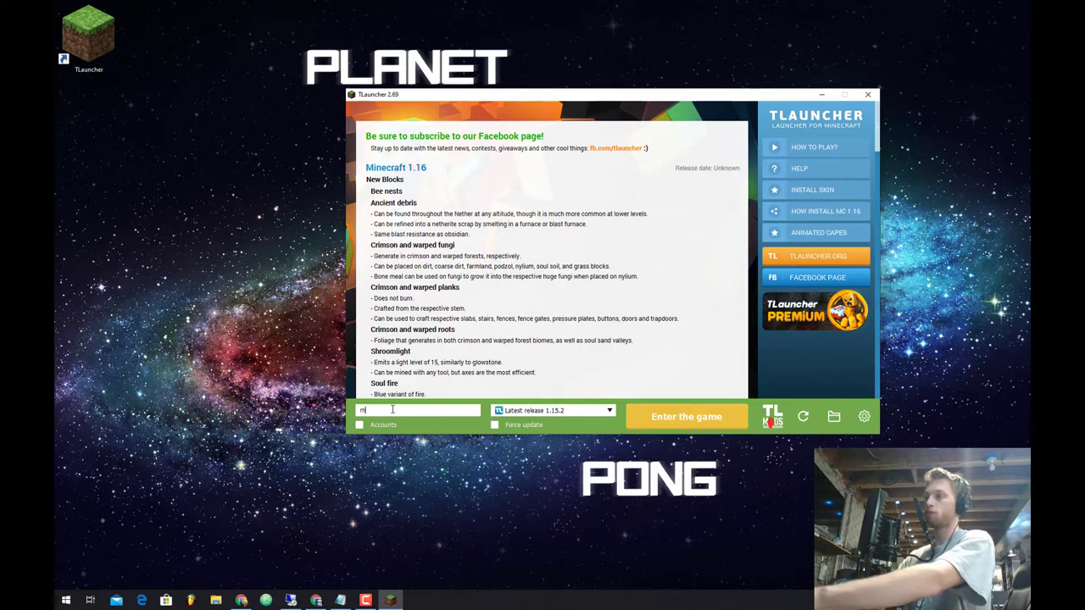
text(ichaeljordan)
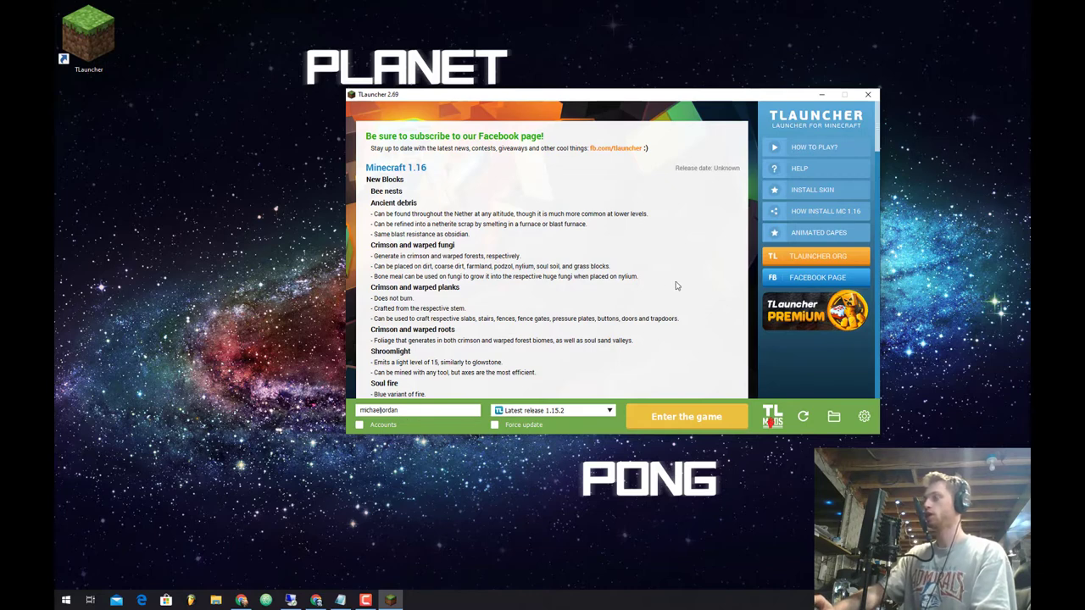
scroll(738, 372, down, 1)
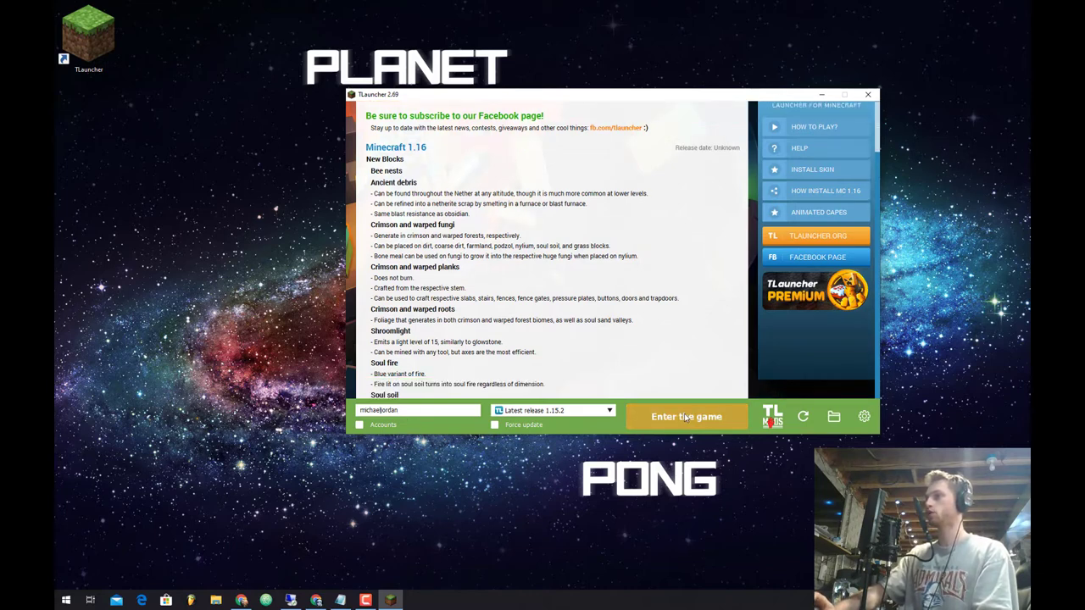
Step: Launch Minecraft 1.15.2, ticking 'Do not show this notification' on the skin notice
click(686, 417)
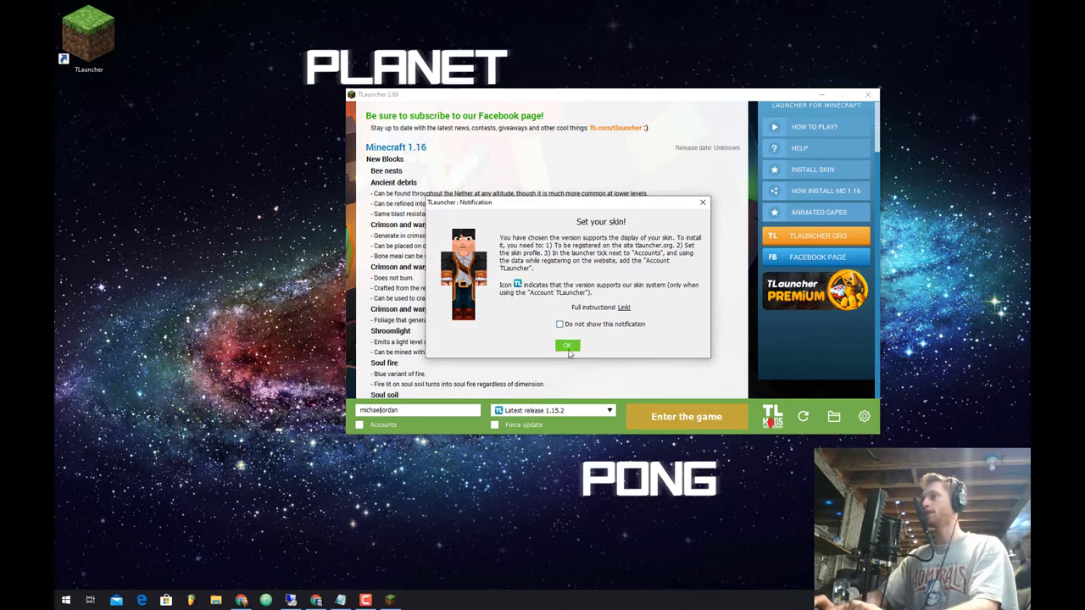
click(560, 325)
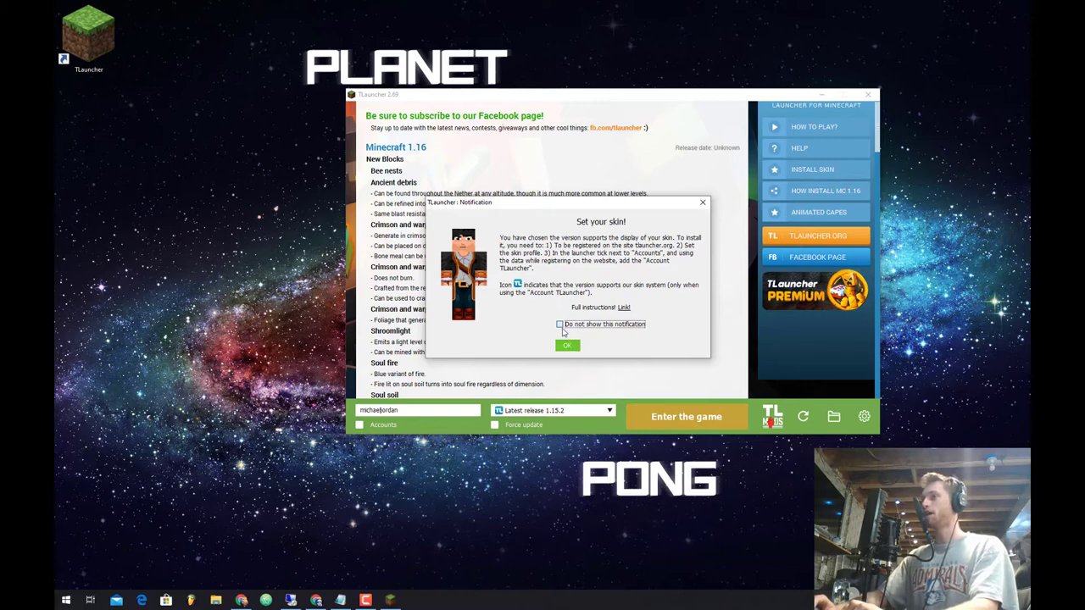
click(568, 341)
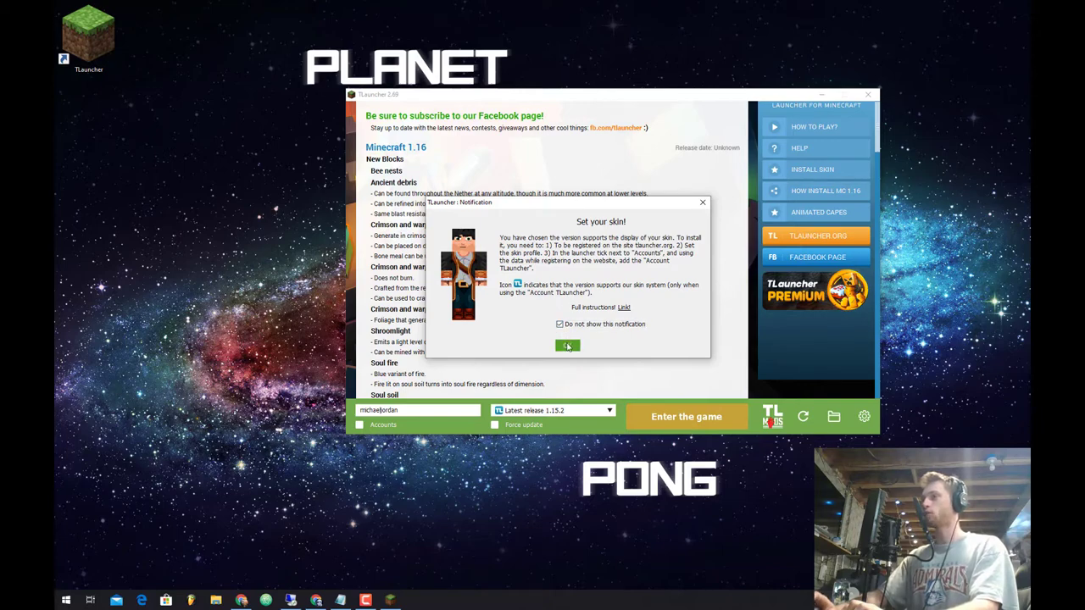
click(708, 425)
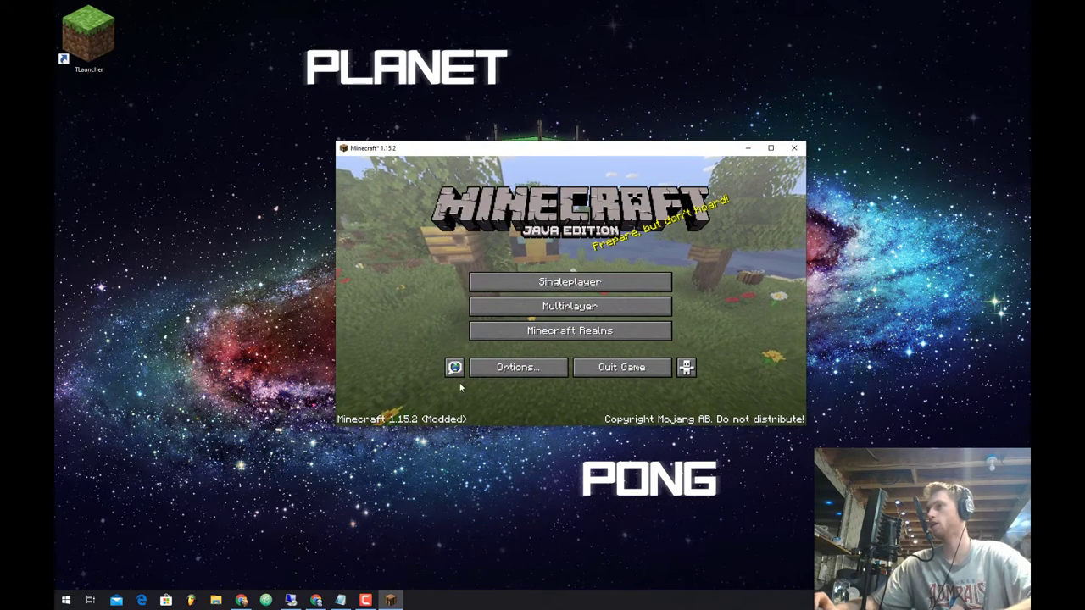
Step: Add a new multiplayer server named 'Virtual Garden' and move to its Server Address field
click(559, 312)
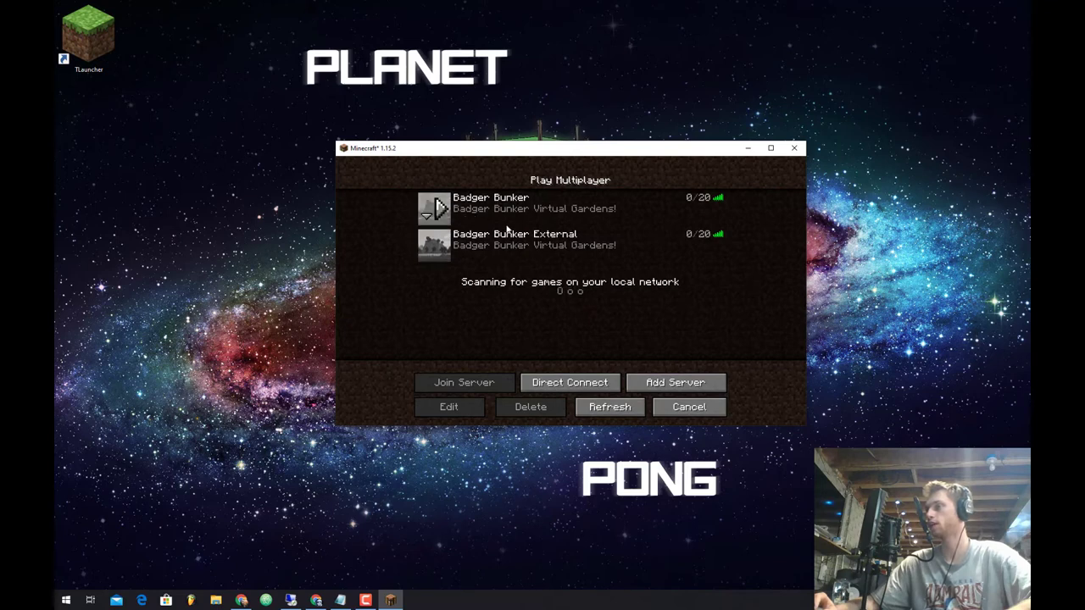
click(676, 384)
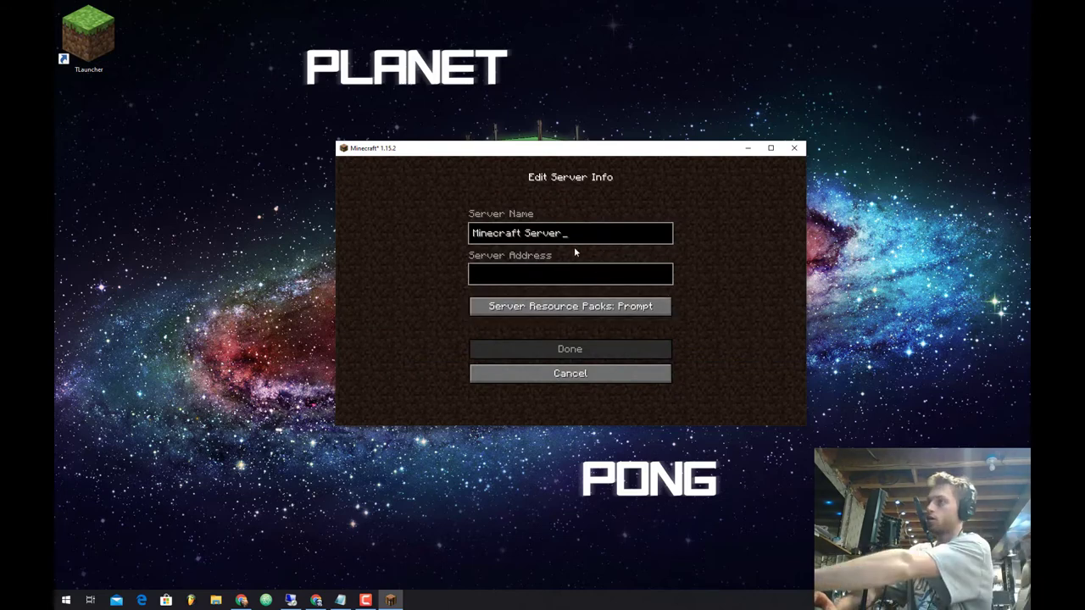
key(BackSpace)
key(BackSpace)
key(BackSpace)
key(BackSpace)
key(BackSpace)
key(BackSpace)
key(BackSpace)
key(BackSpace)
key(BackSpace)
key(BackSpace)
key(BackSpace)
key(BackSpace)
key(BackSpace)
key(BackSpace)
key(BackSpace)
key(BackSpace)
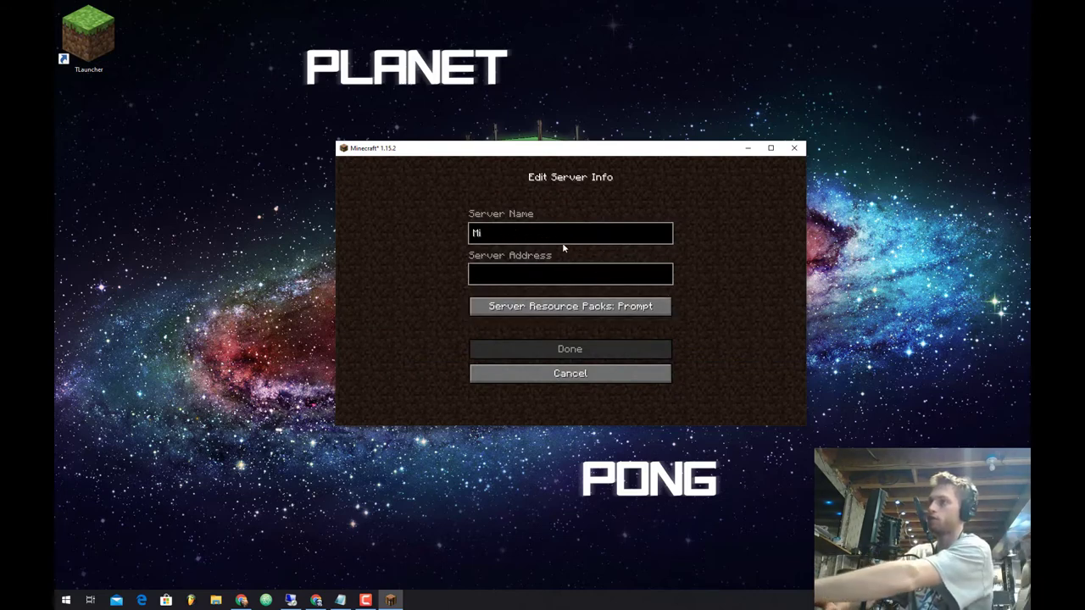
text(Virtual Garden)
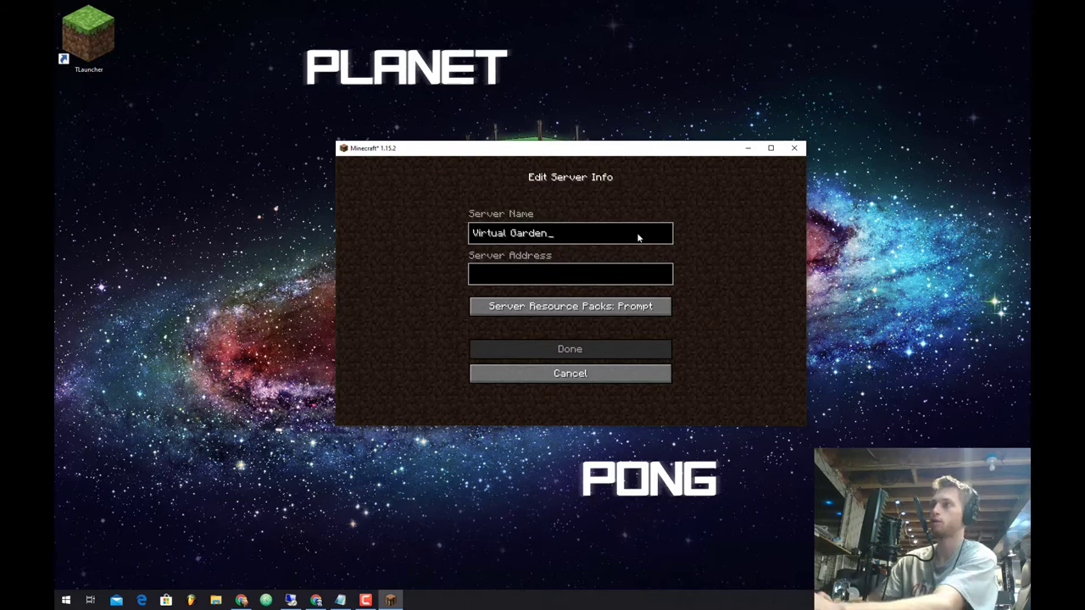
click(567, 272)
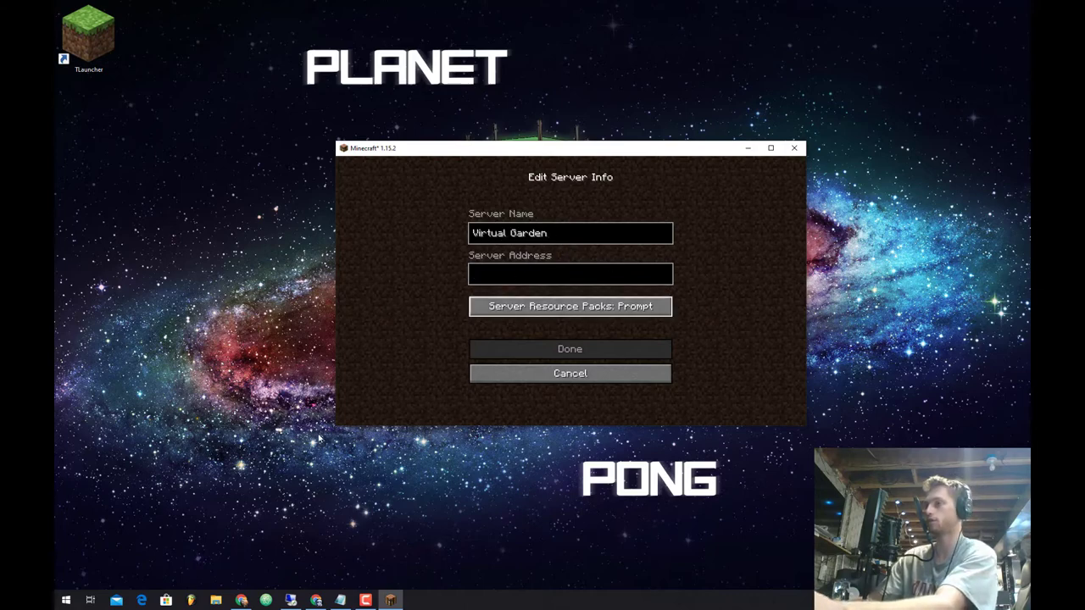
Step: Copy badgerbunker.from-wi.com from the Badger Bunker Virtual Gardens section into Minecraft's Server Address
mouse_move(315, 599)
click(315, 559)
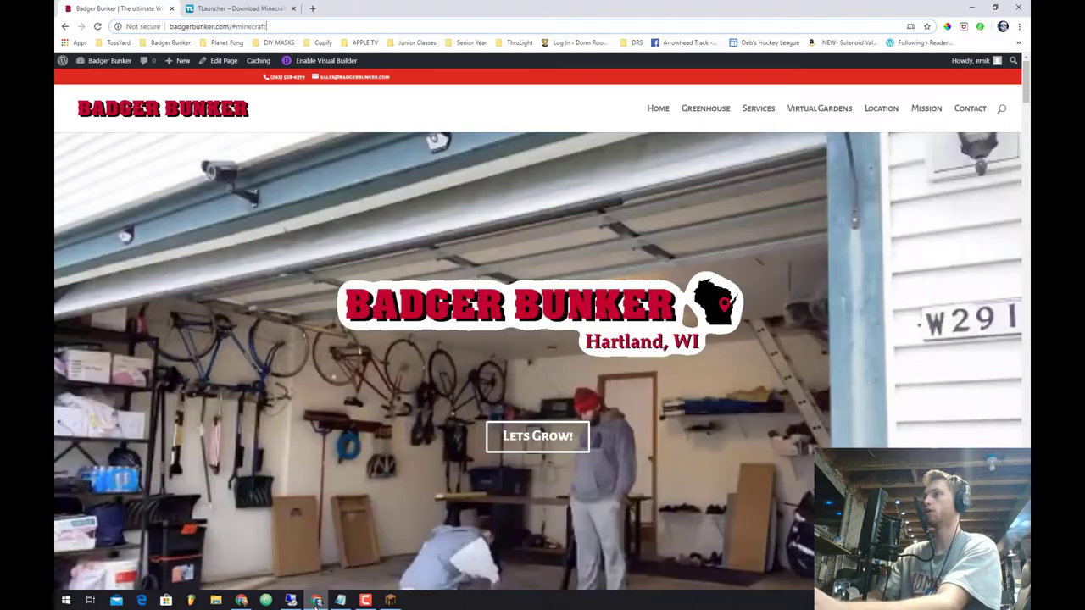
click(813, 123)
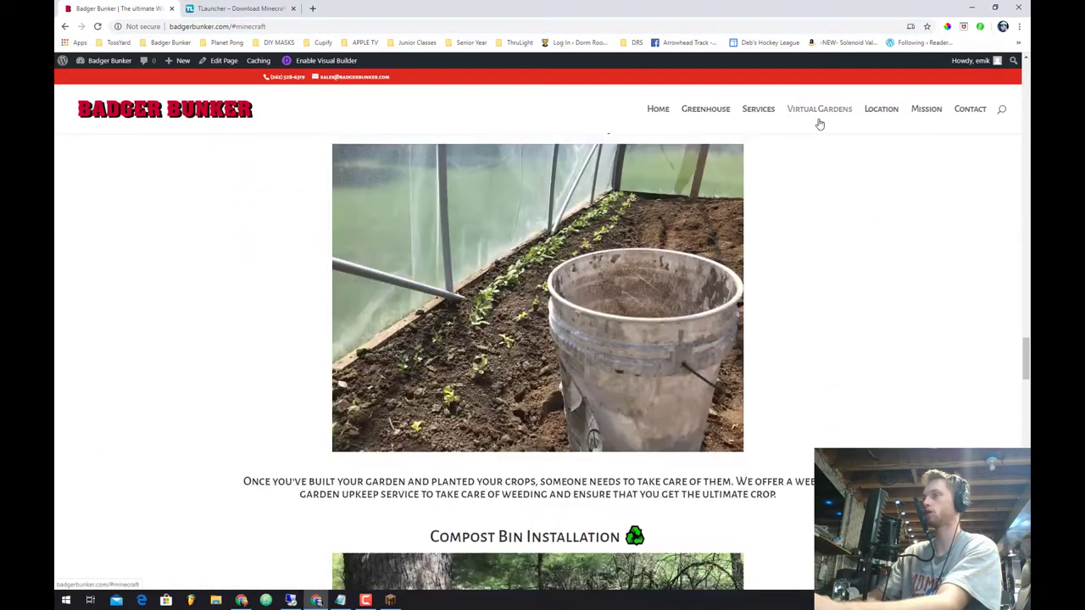
scroll(569, 407, down, 5)
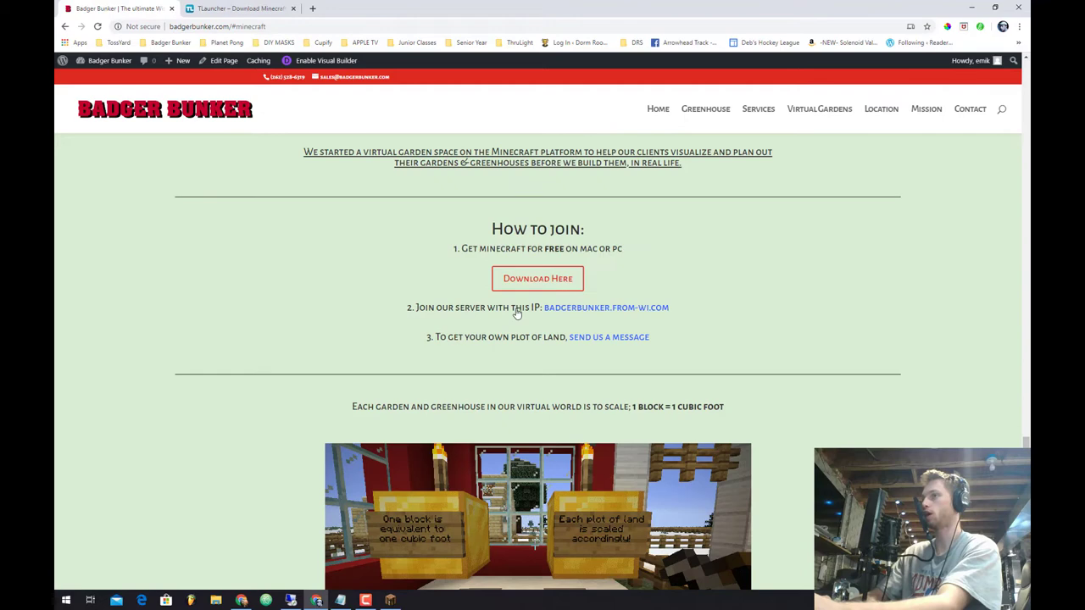
triple_click(449, 309)
drag(669, 309, 542, 308)
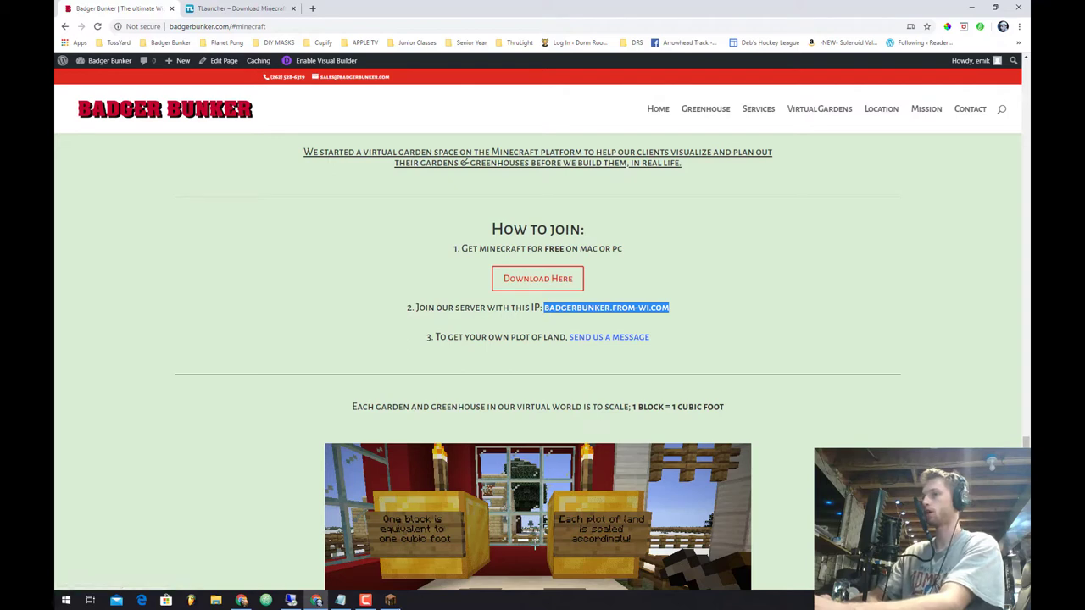
click(390, 600)
click(560, 277)
text(badgerbunker.from-wi.com)
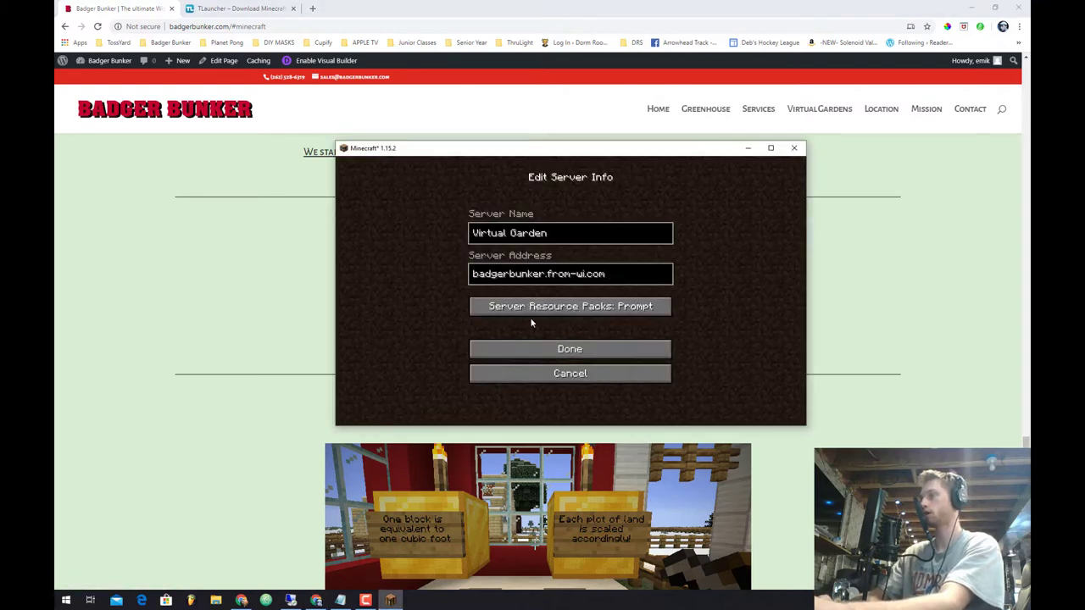
Step: Save the Virtual Garden server entry, select it in the list and join it
click(580, 356)
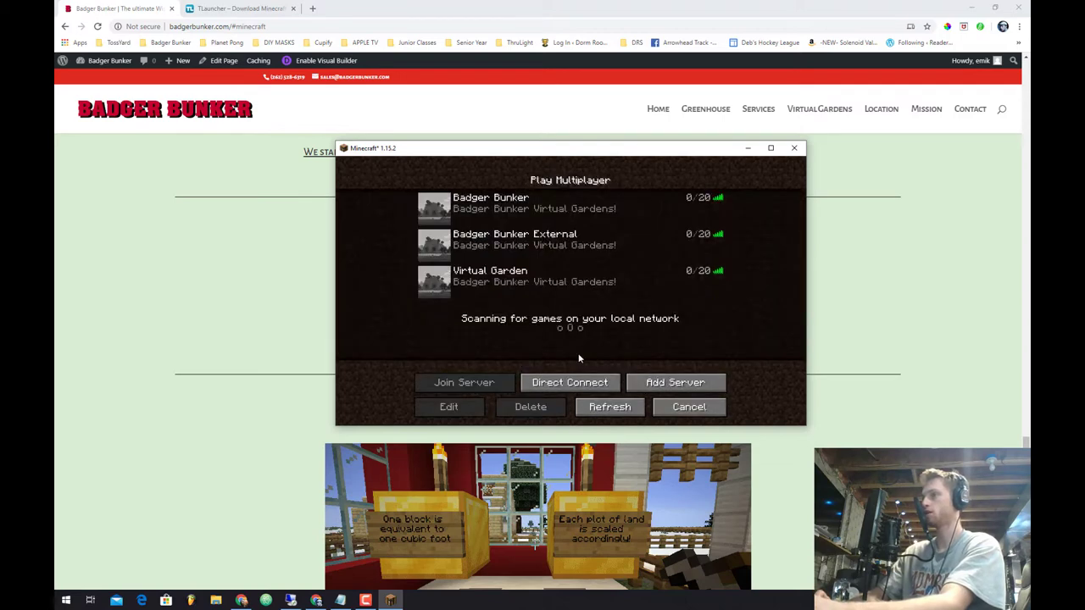
click(720, 277)
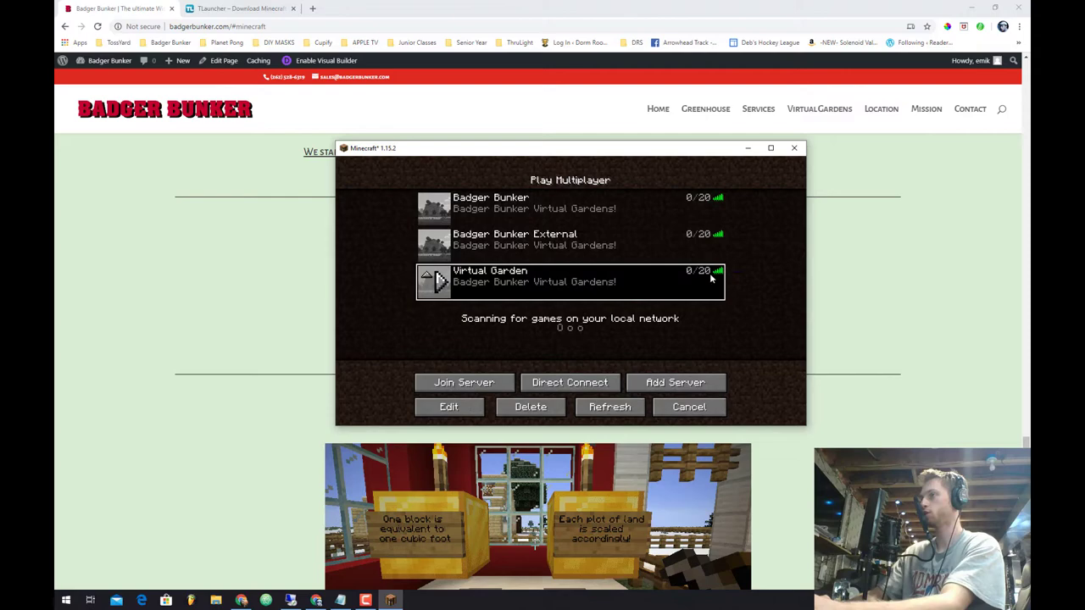
click(464, 383)
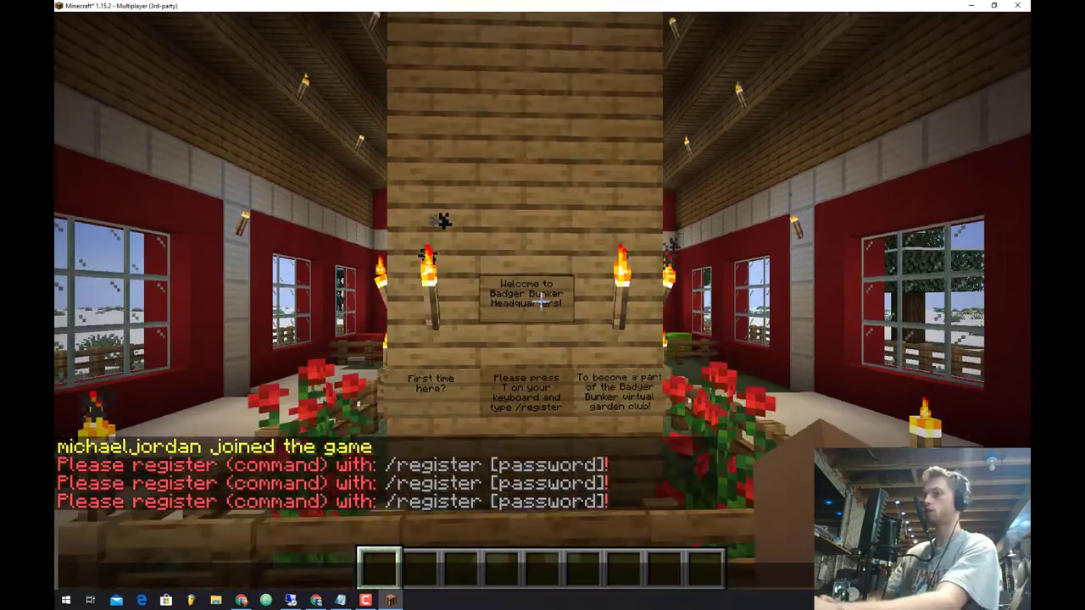
Step: Register an account password with /register in chat, then reopen chat for /login
key(t)
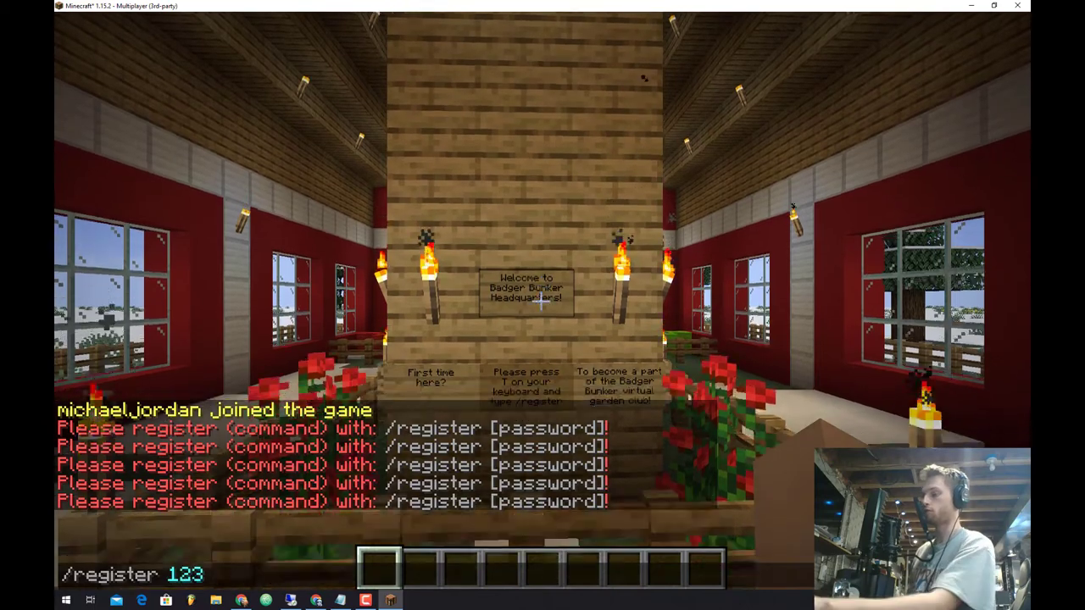
key(Return)
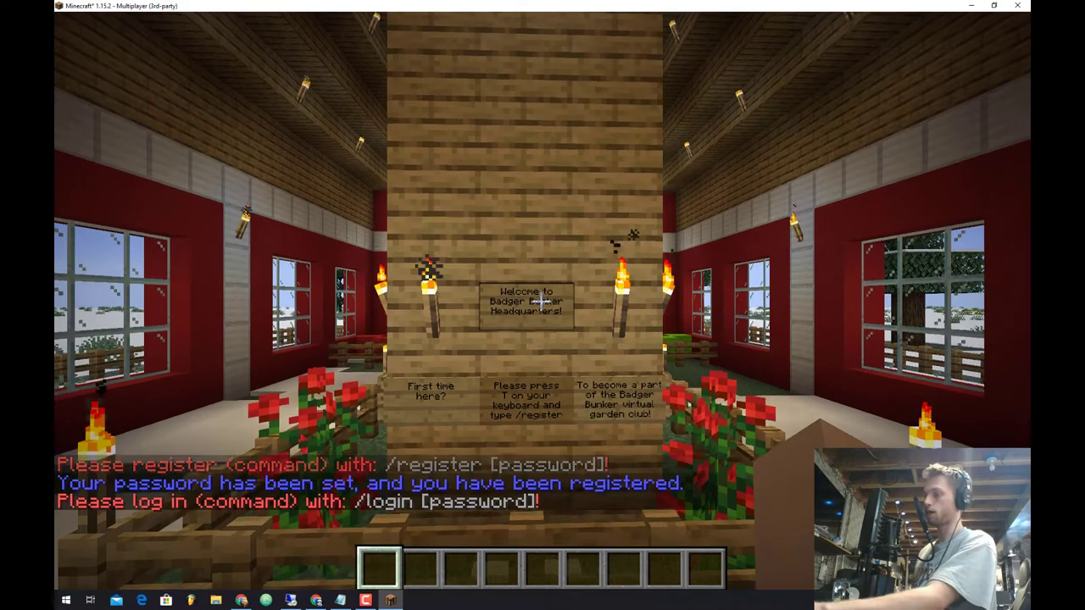
key(t)
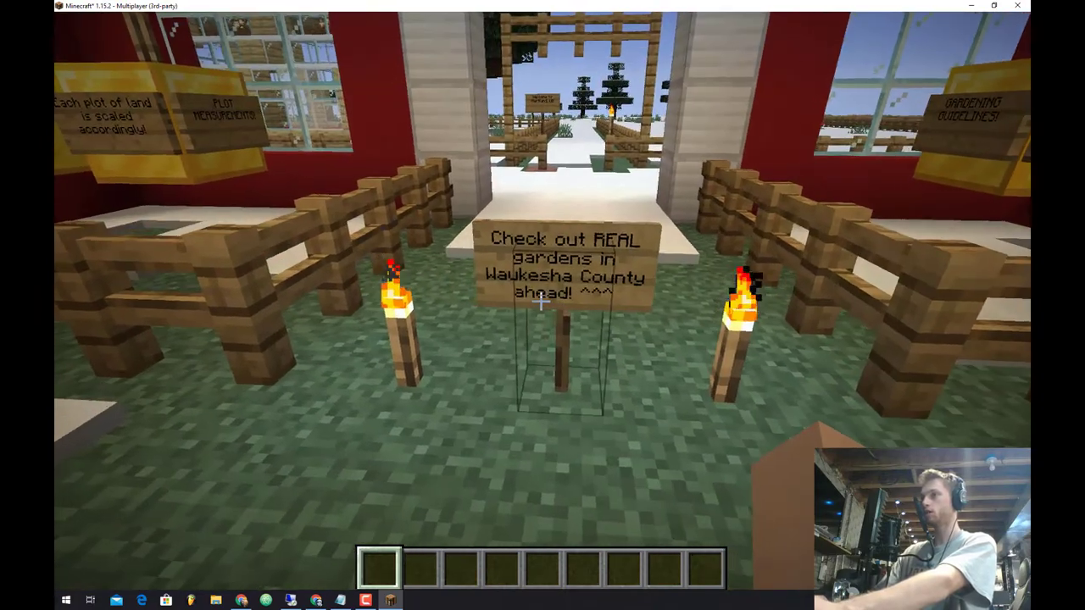
Step: Walk to the REAL gardens sign, break the grass floor block ahead and hit the wooden sign post
key(w)
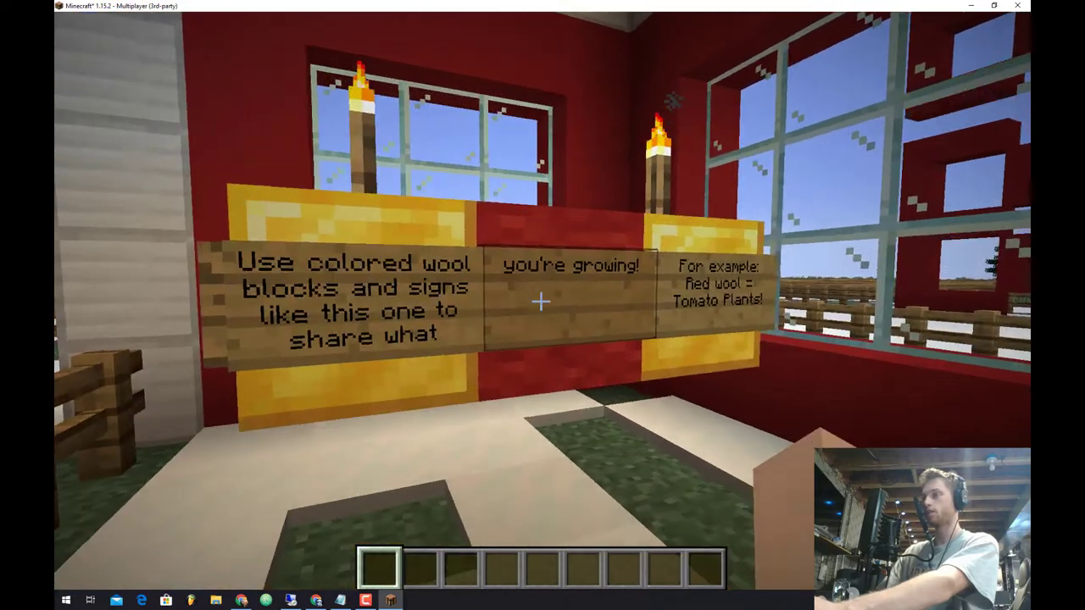
mouse_move(541, 301)
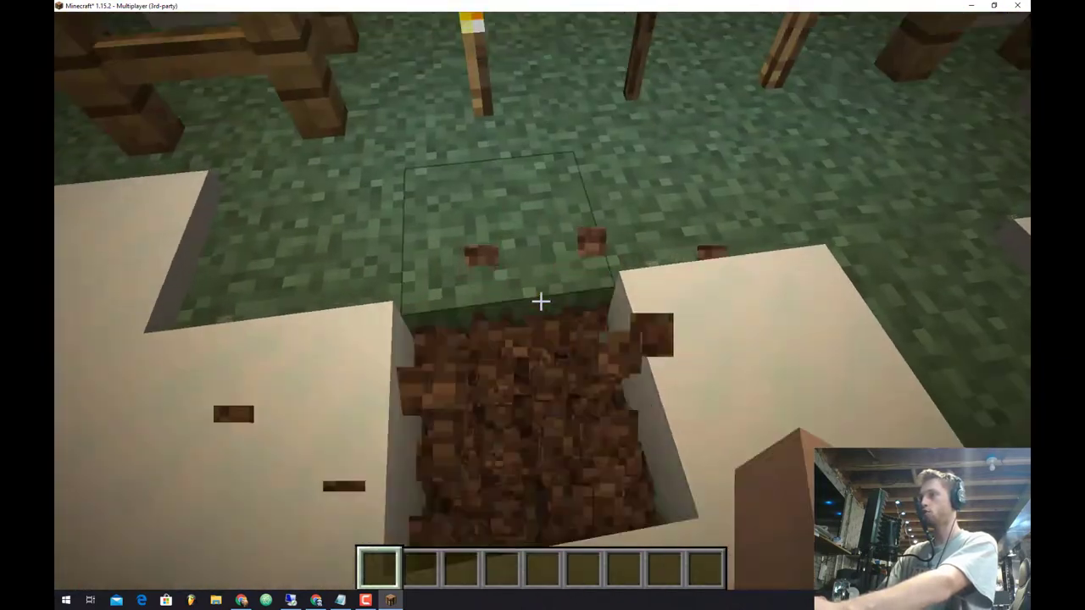
click(541, 300)
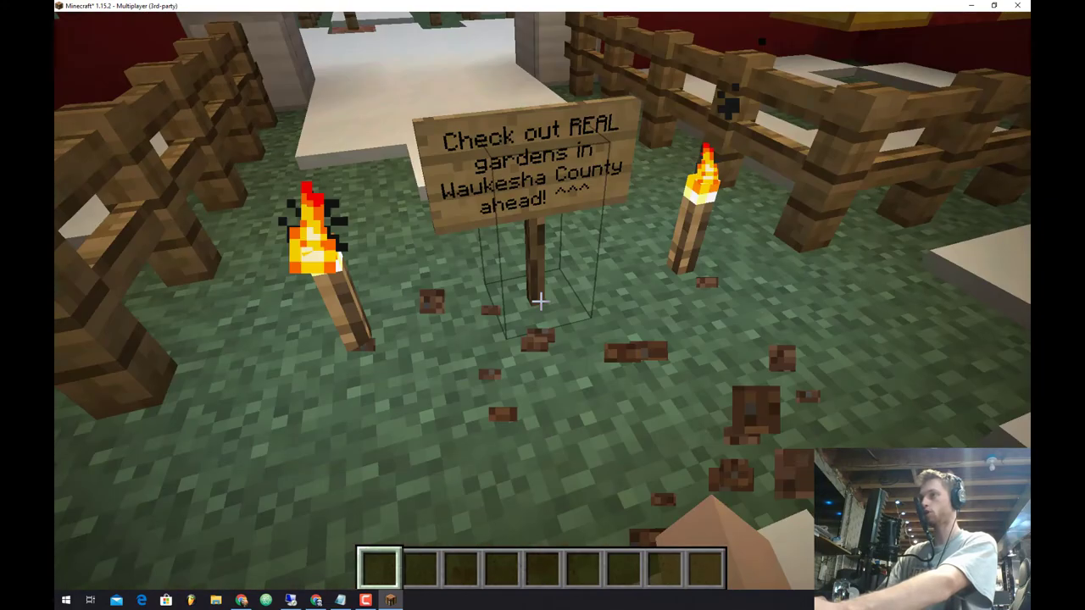
click(541, 301)
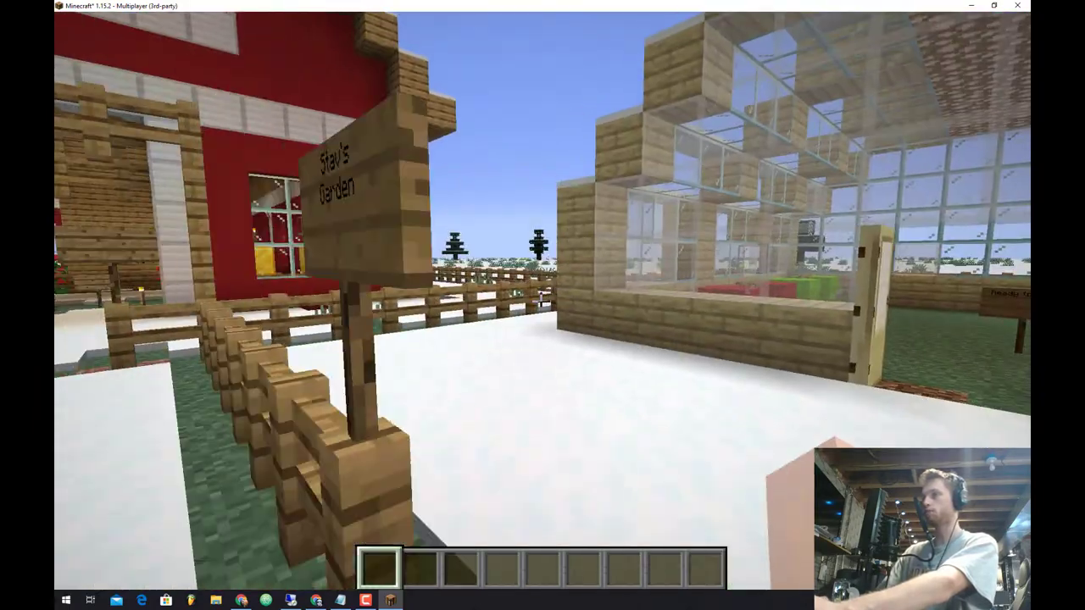
Step: Survey the greenhouse from its entrance, stepping in and back out through the doorway
key(w)
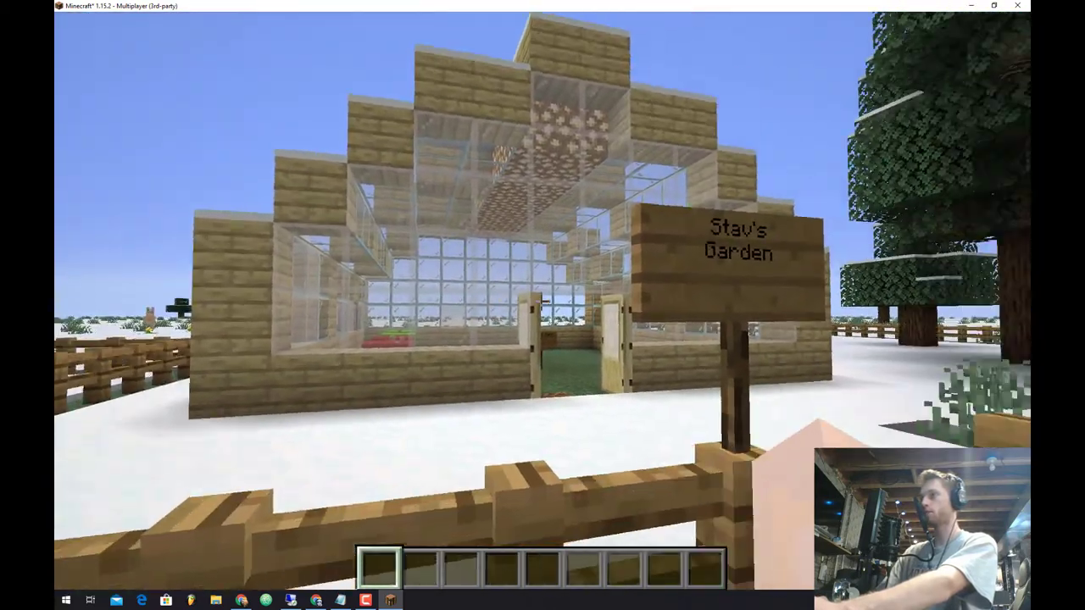
key(s)
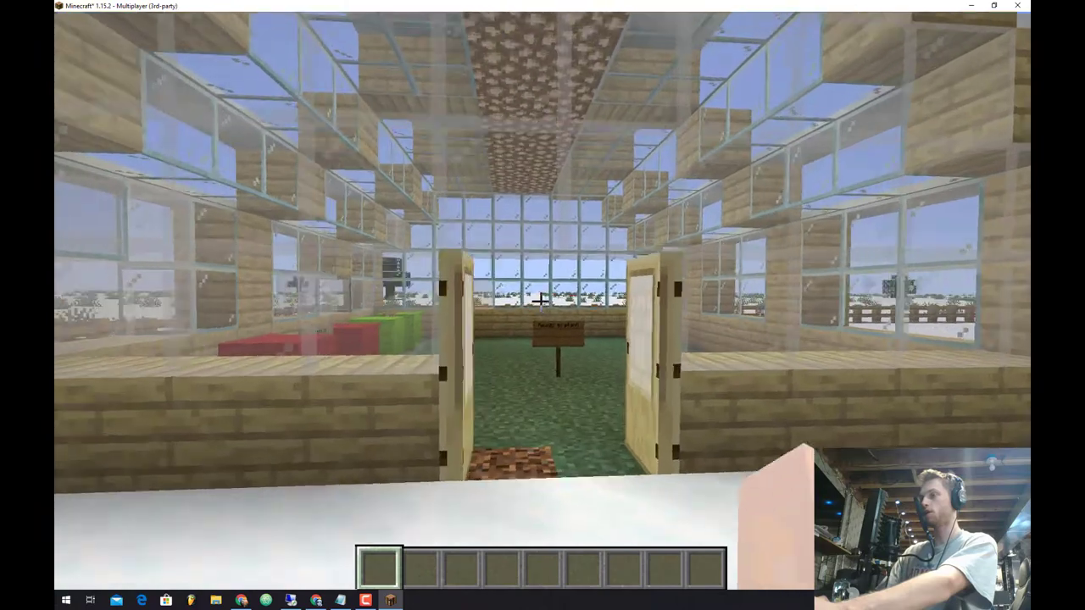
key(w)
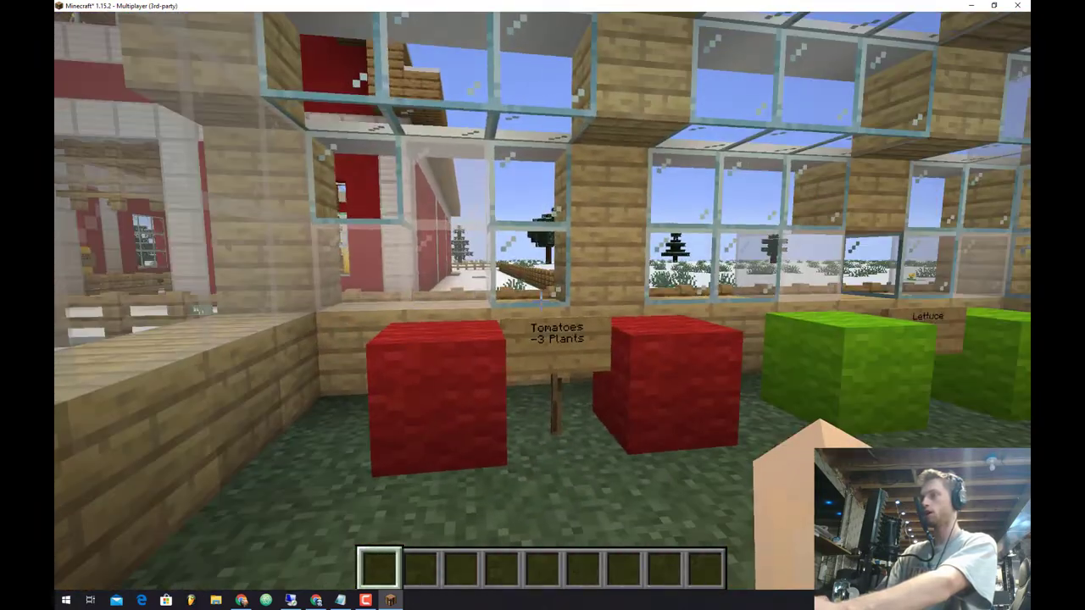
key(w)
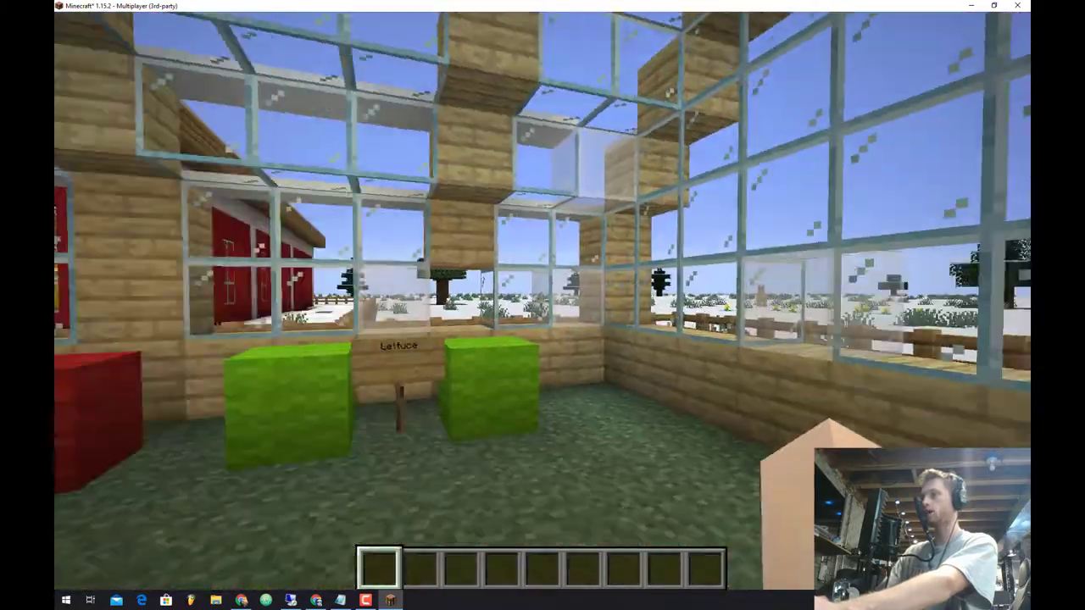
key(w)
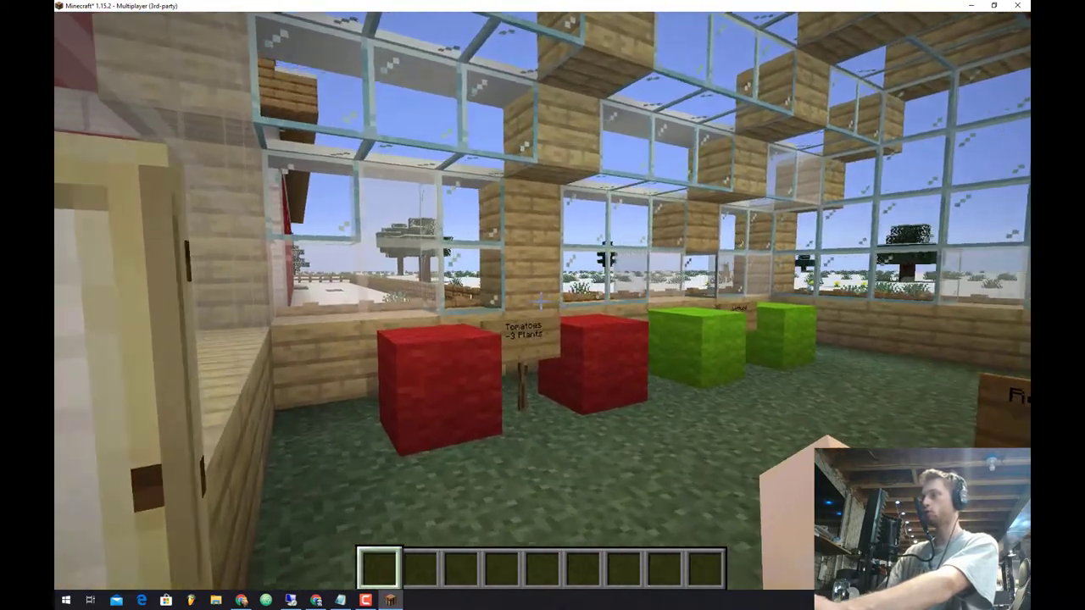
key(s)
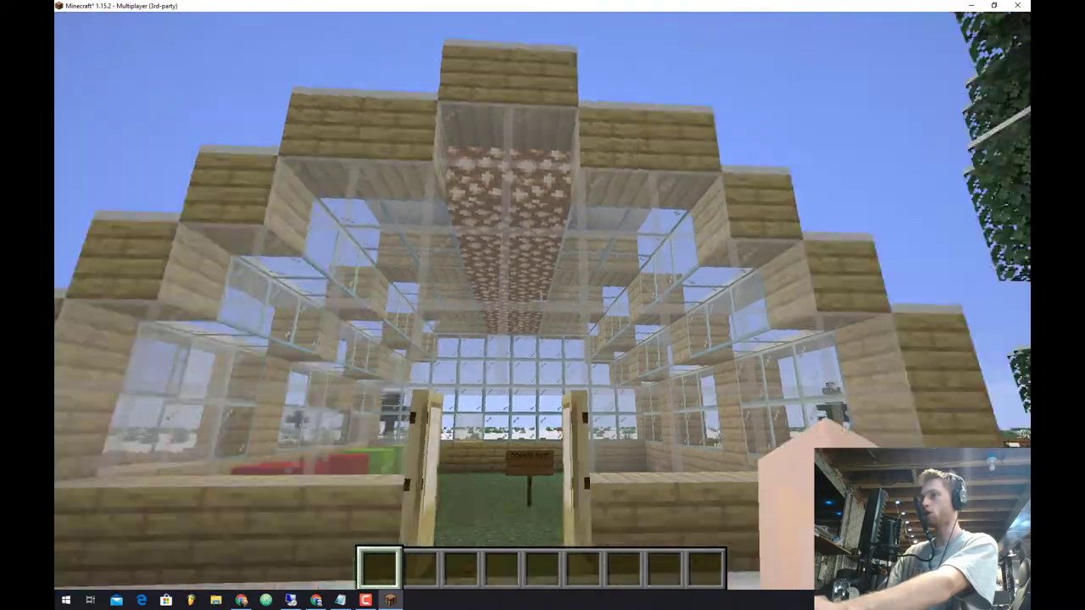
key(w)
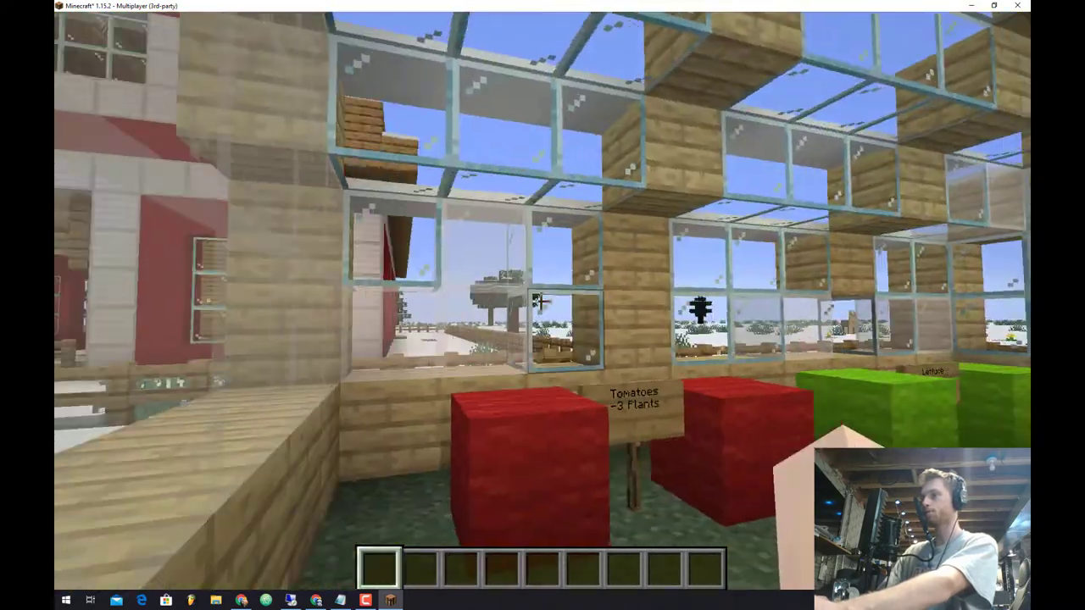
Step: Inspect the Tomatoes blocks and sign up close, then center the view on the Lettuce plot
key(w)
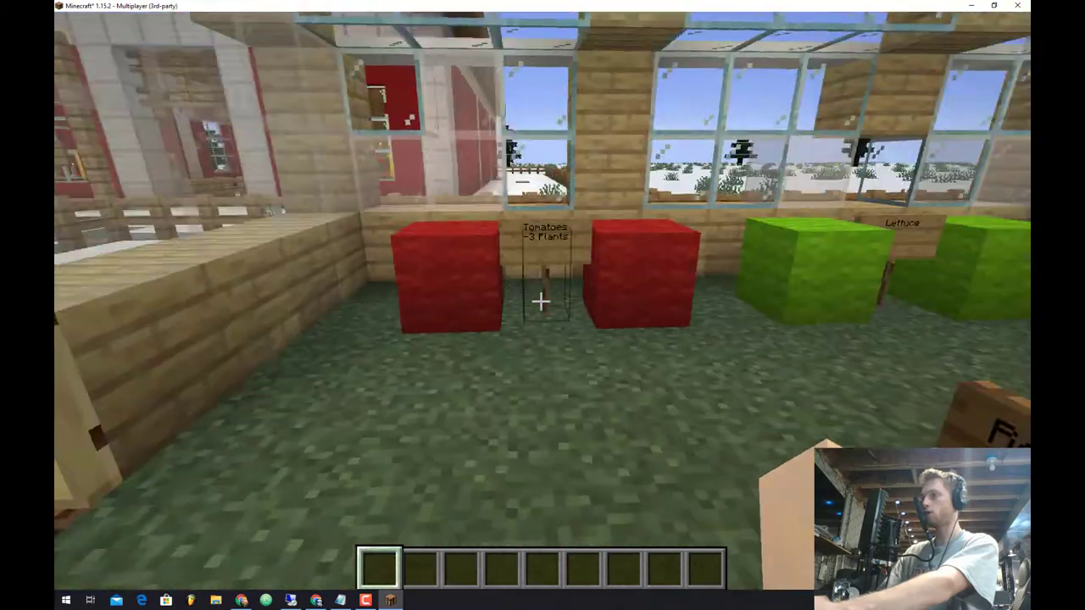
key(w)
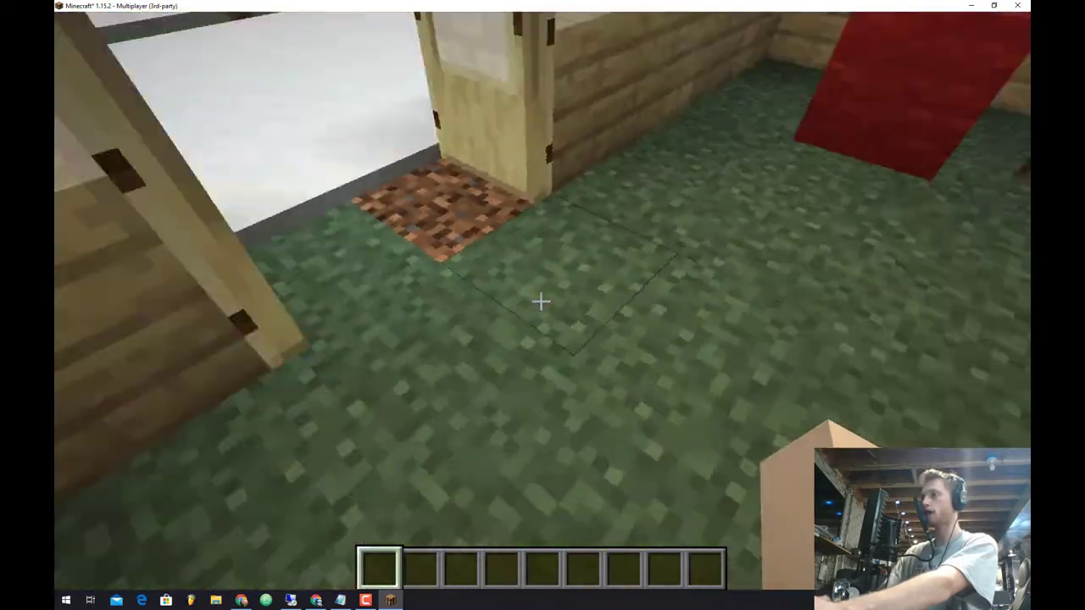
key(w)
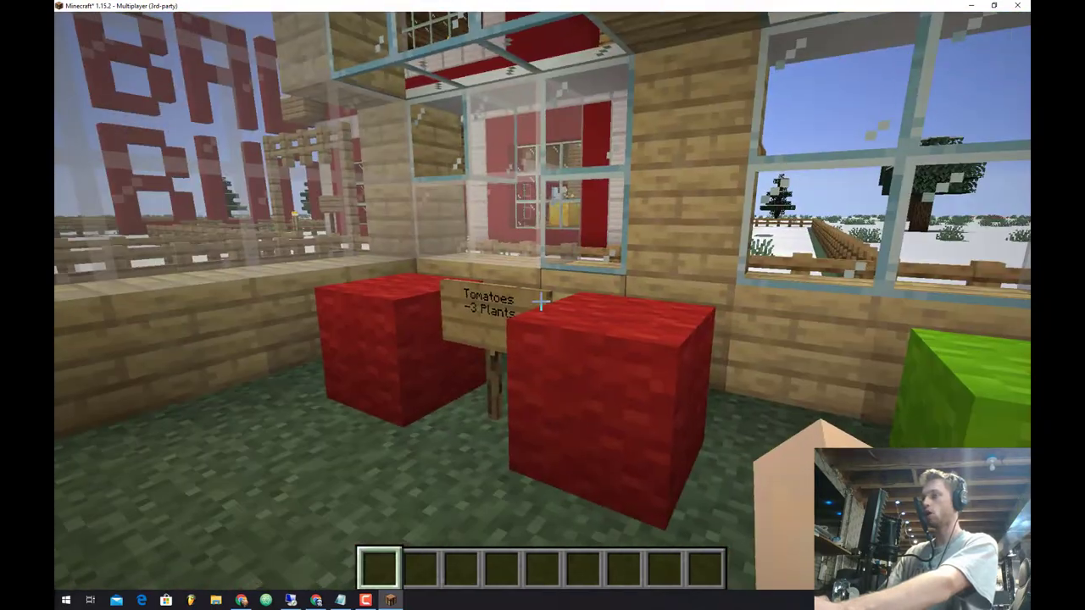
key(w)
key(s)
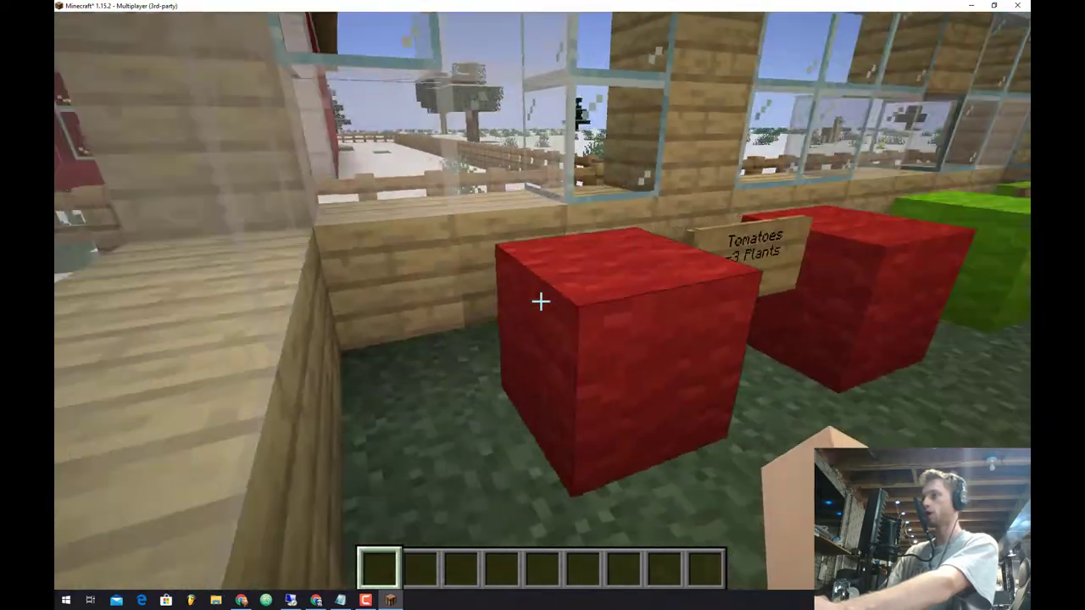
key(w)
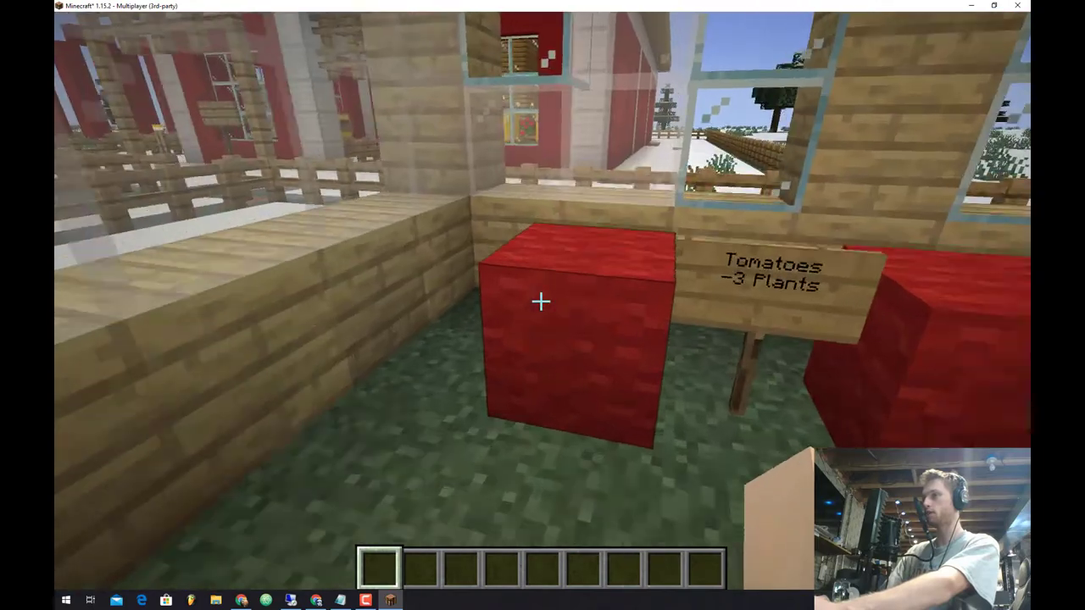
key(s)
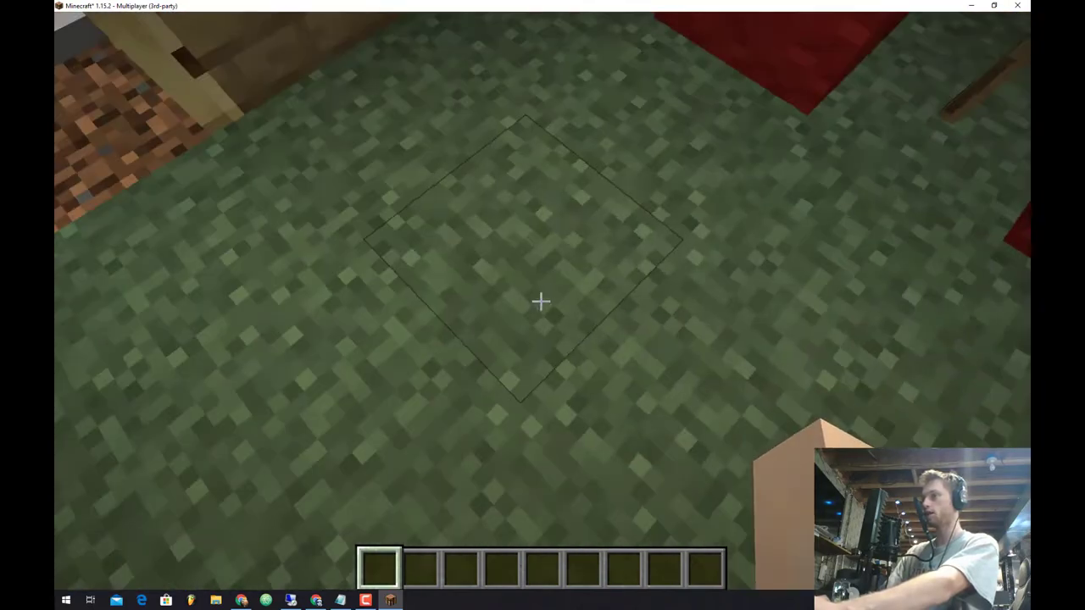
key(w)
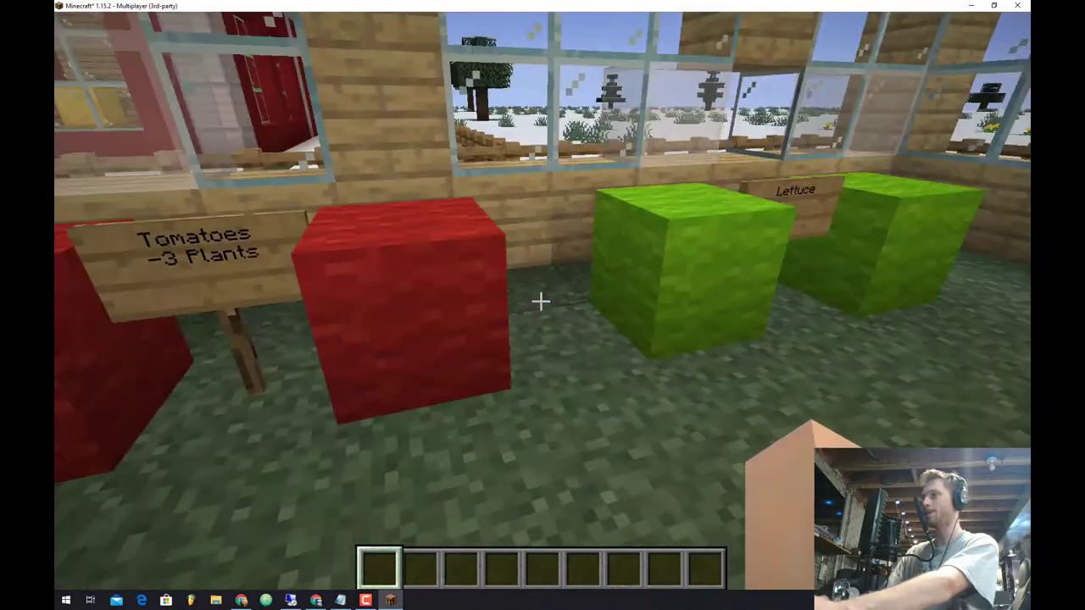
key(s)
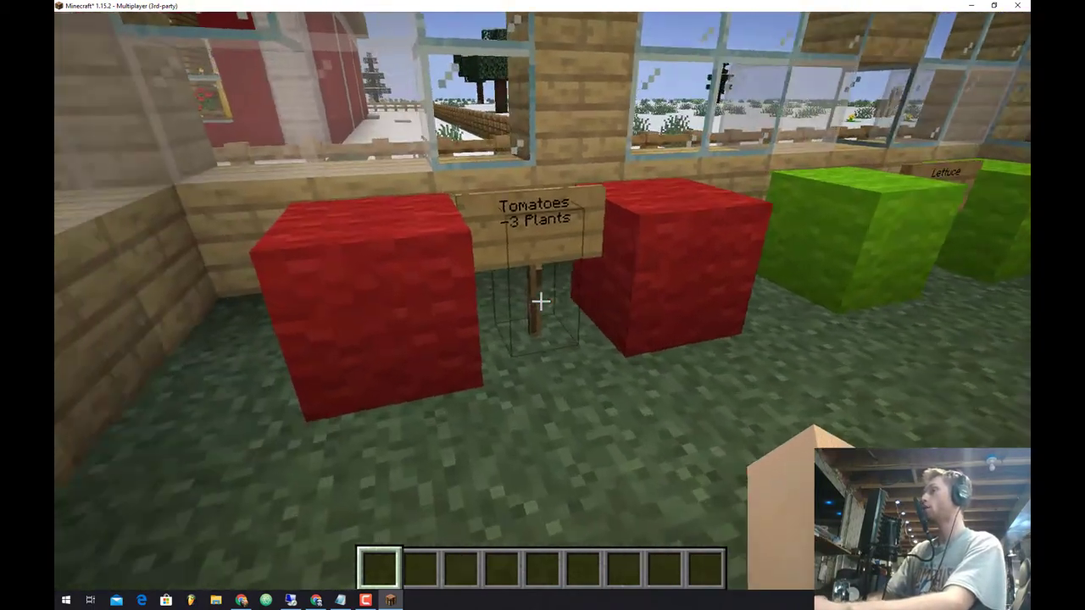
key(d)
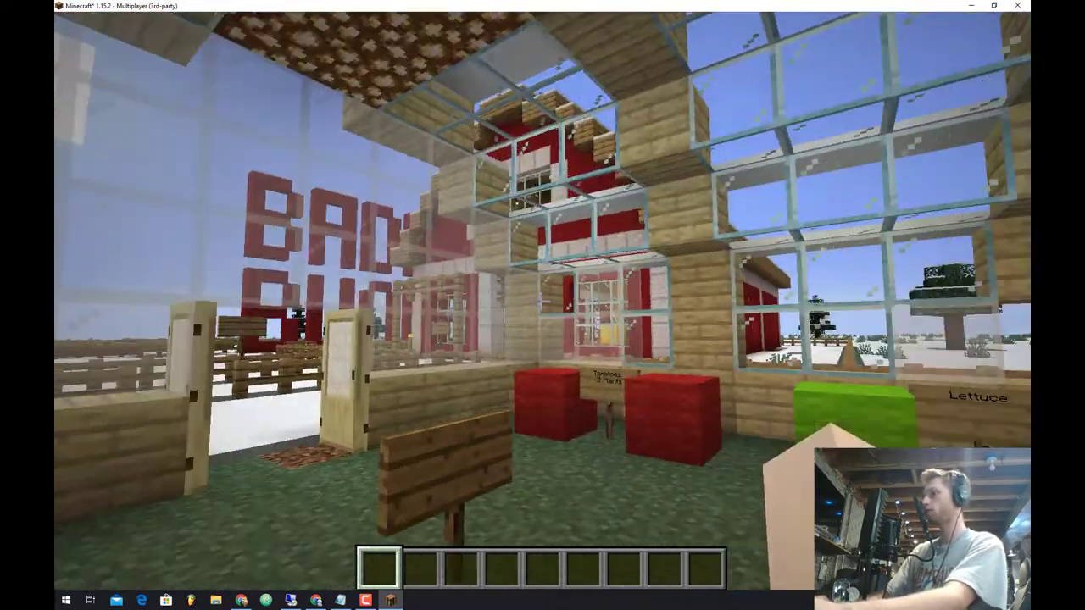
Step: Leave the greenhouse, walk along the red barn past the green patch toward the snowfield, and pause
key(w)
key(w)
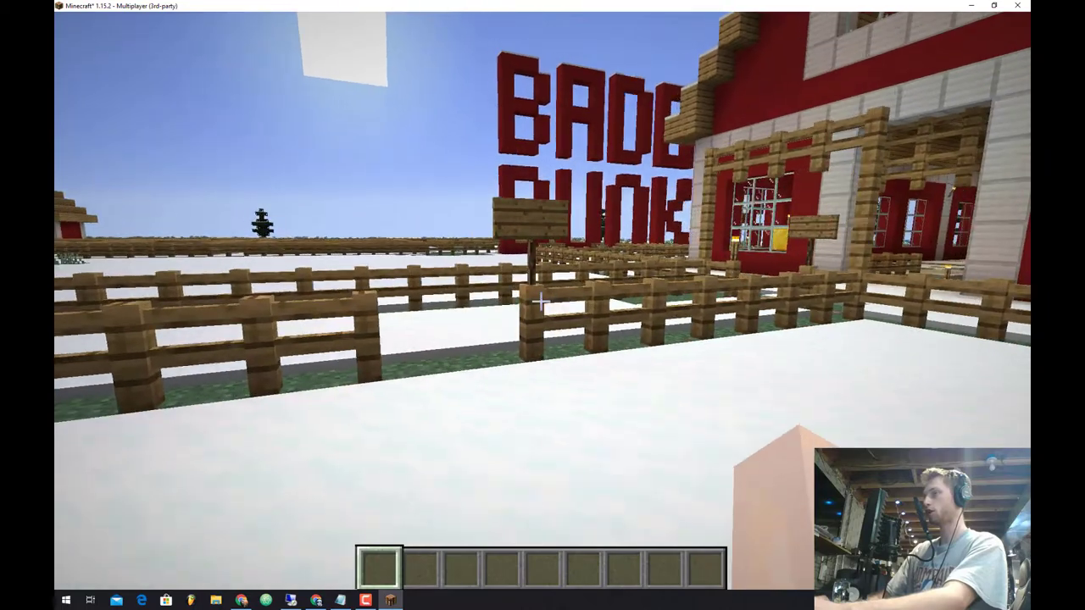
key(w)
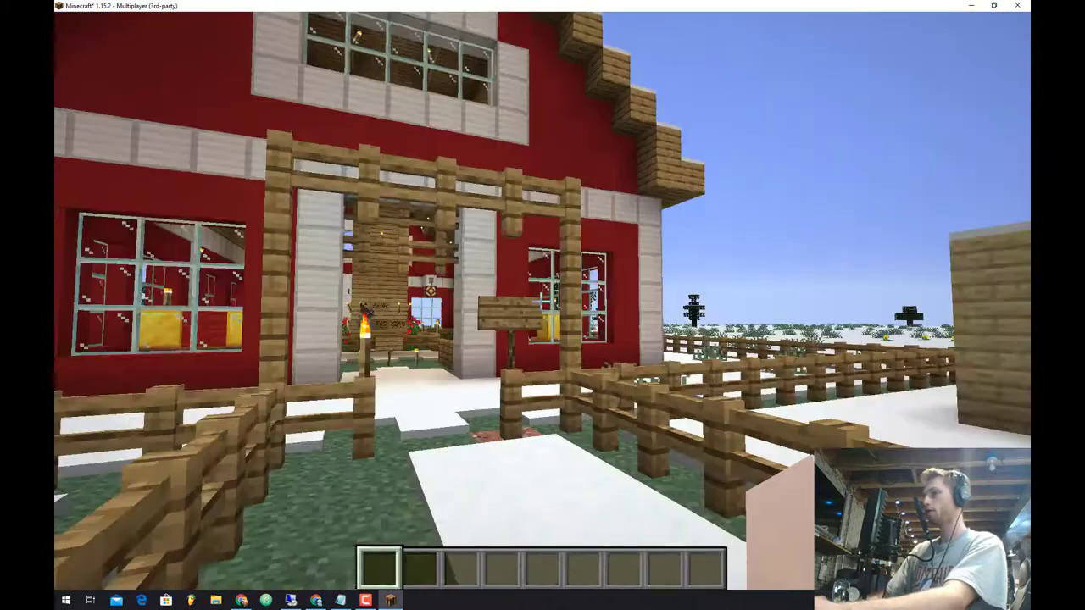
key(w)
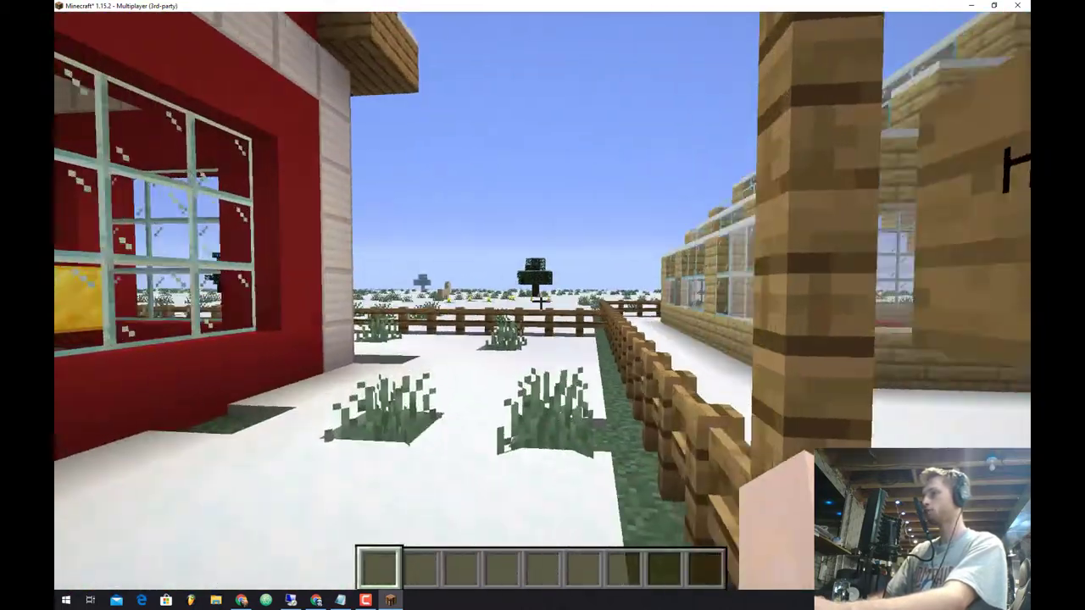
key(w)
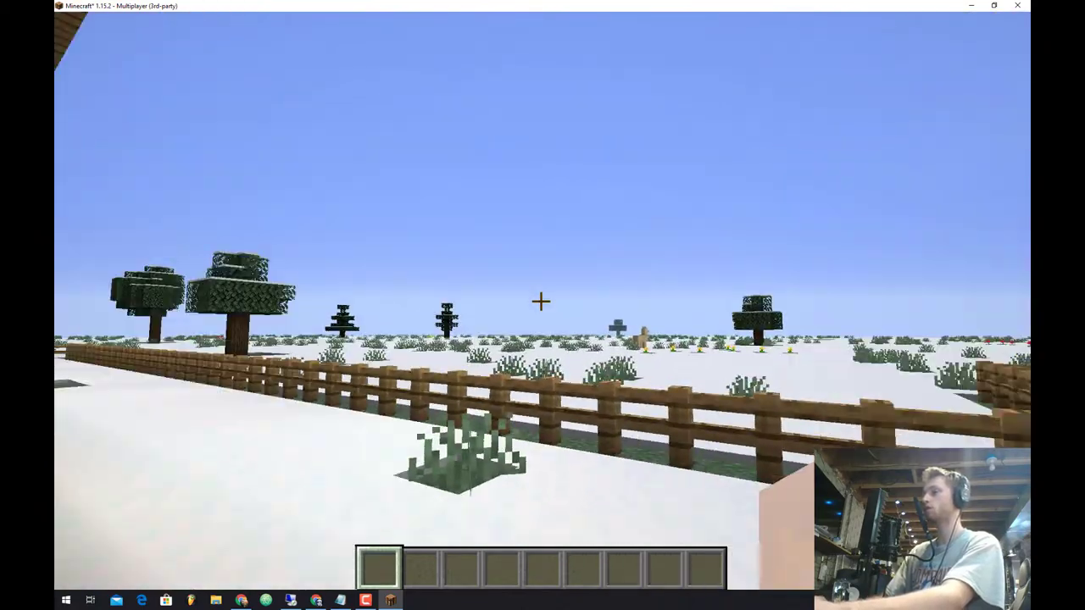
key(w)
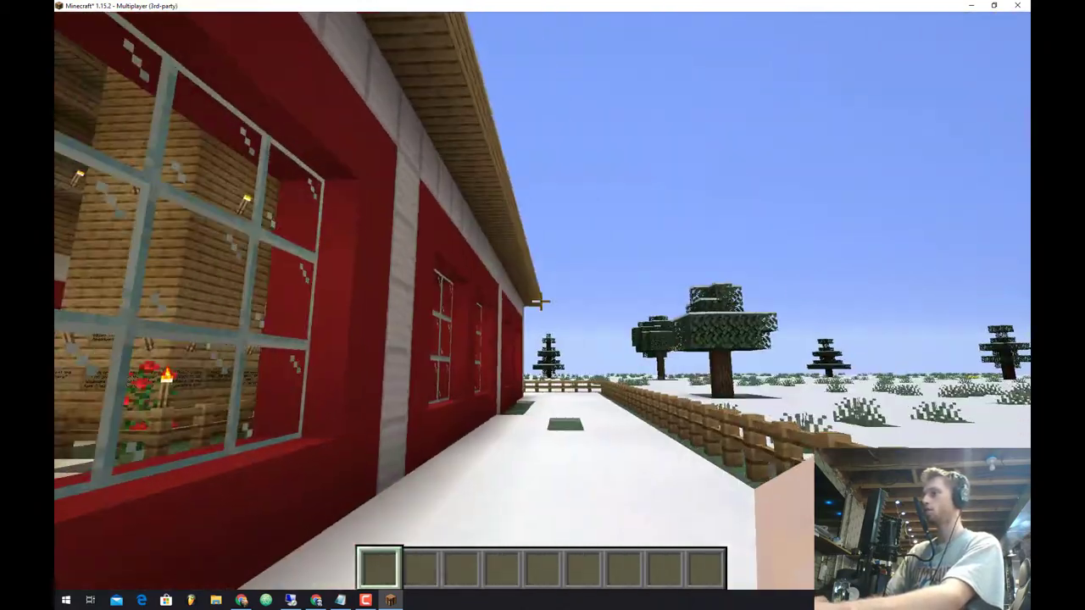
key(w)
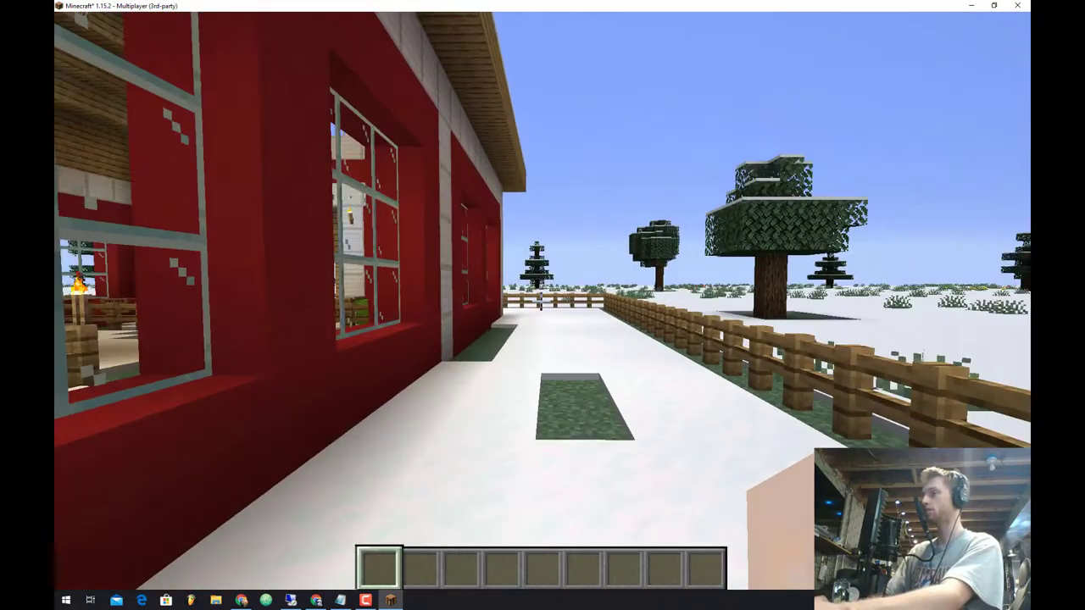
key(w)
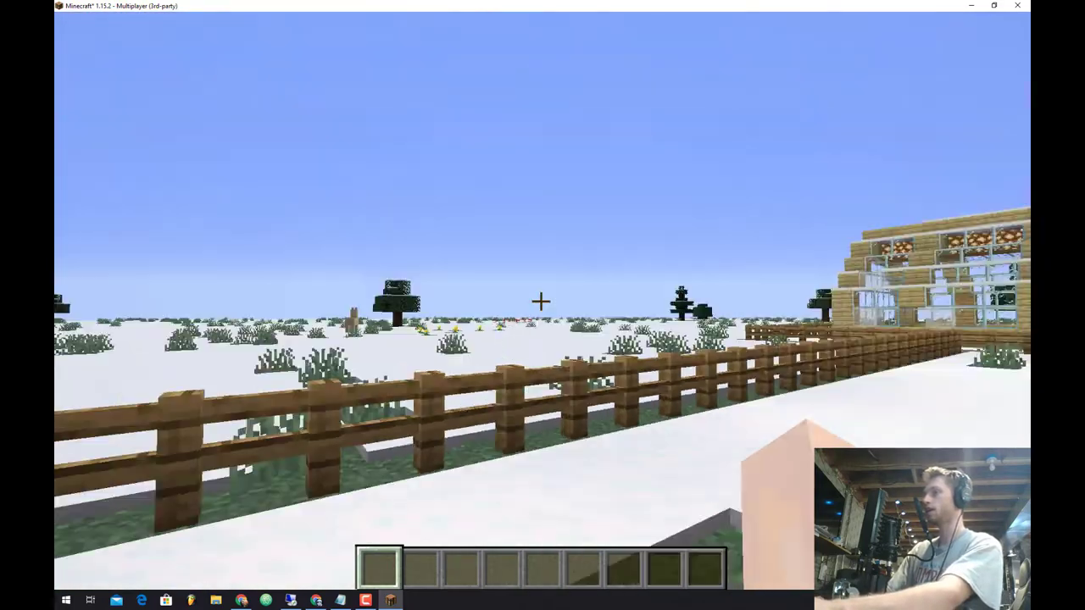
key(Escape)
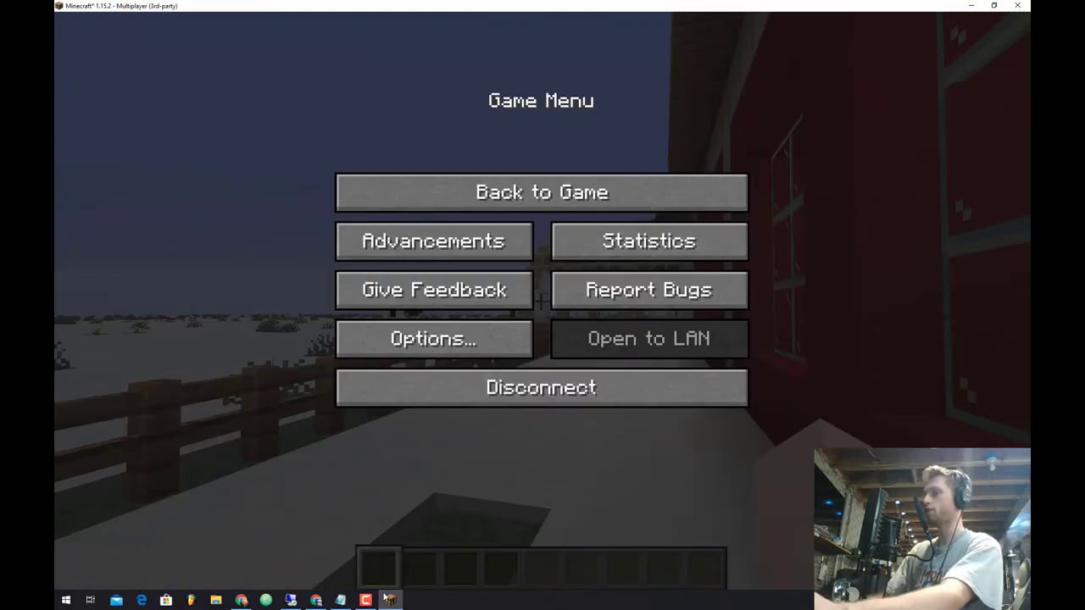
Step: View the Badger Bunker site's 'Contact us today!' plot request form in Chrome, then return to Minecraft
click(316, 600)
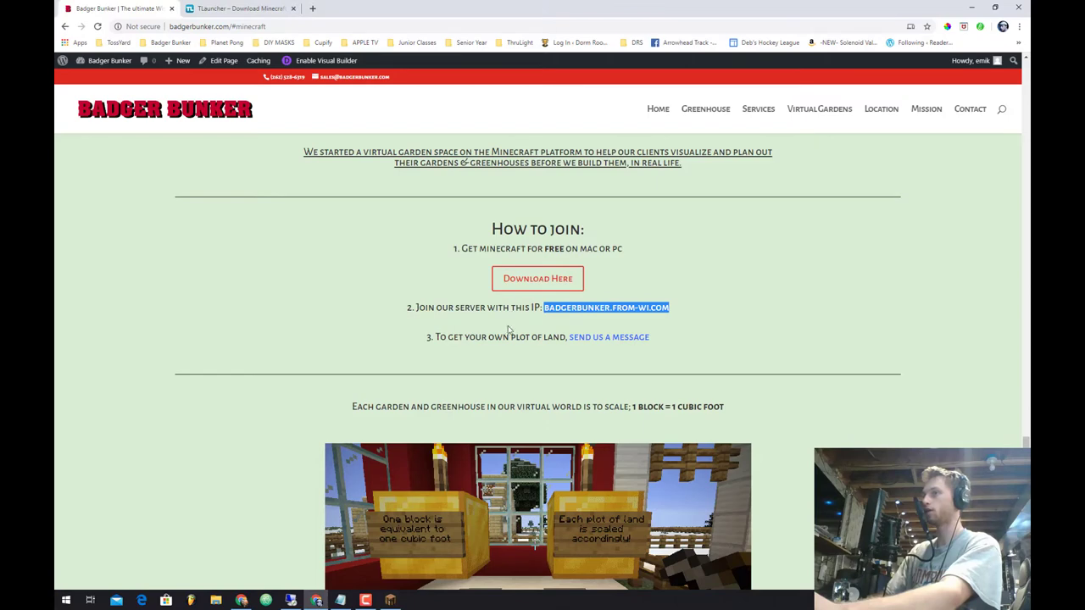
click(606, 339)
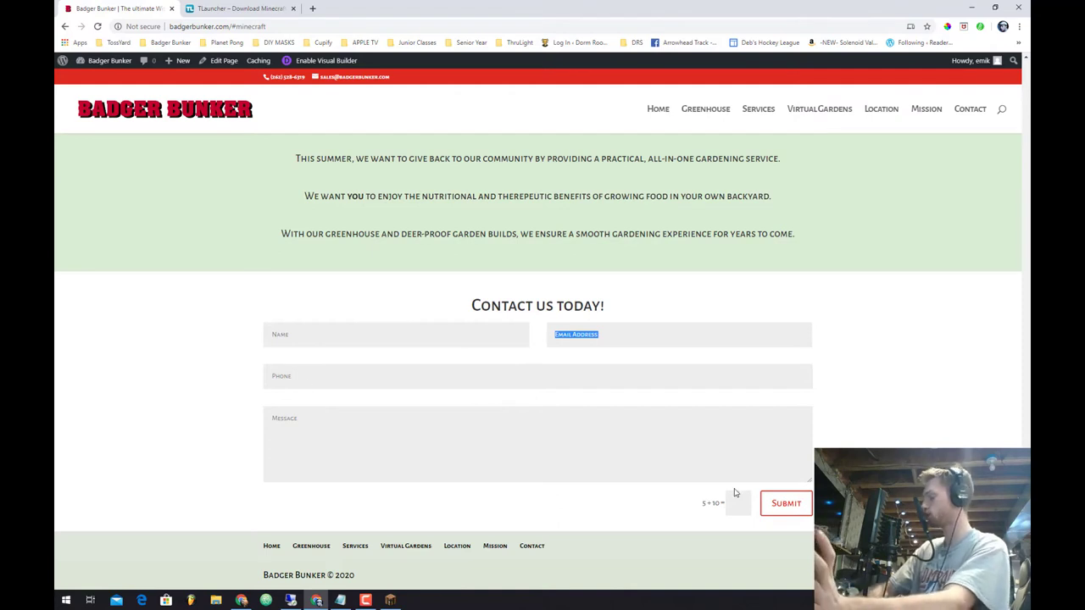
click(390, 599)
Step: Resume play and fly over the barn roof and greenhouse, dropping toward the spruce tree and fences
click(539, 192)
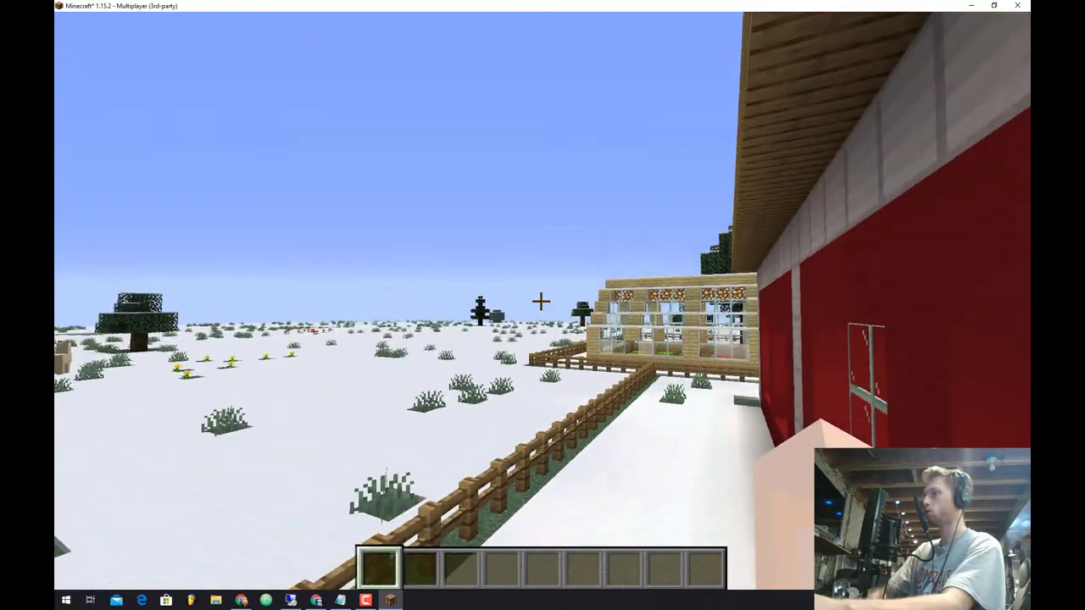
key(space)
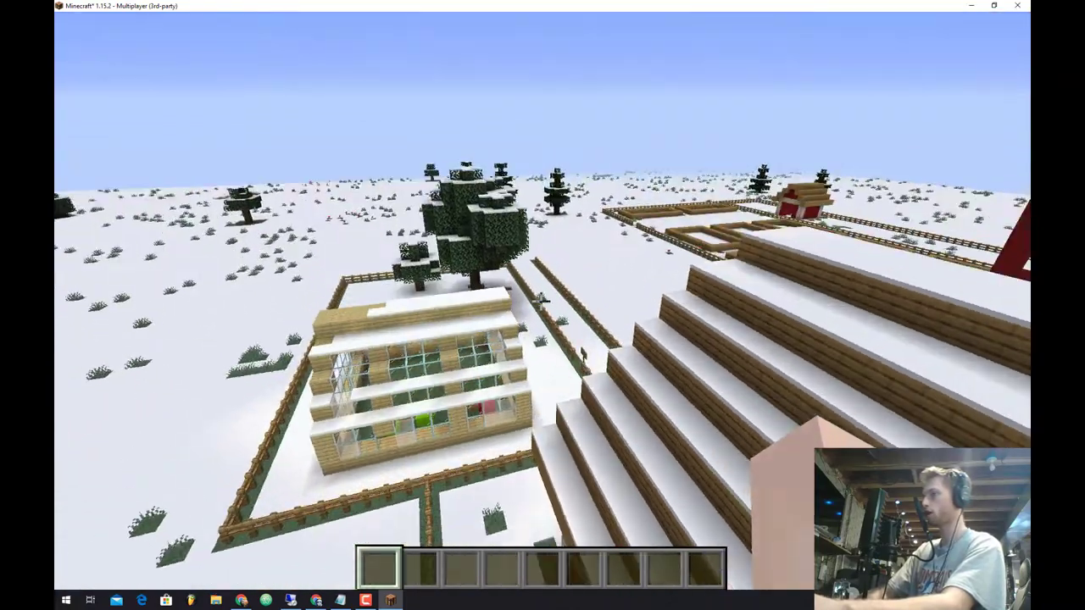
key(w)
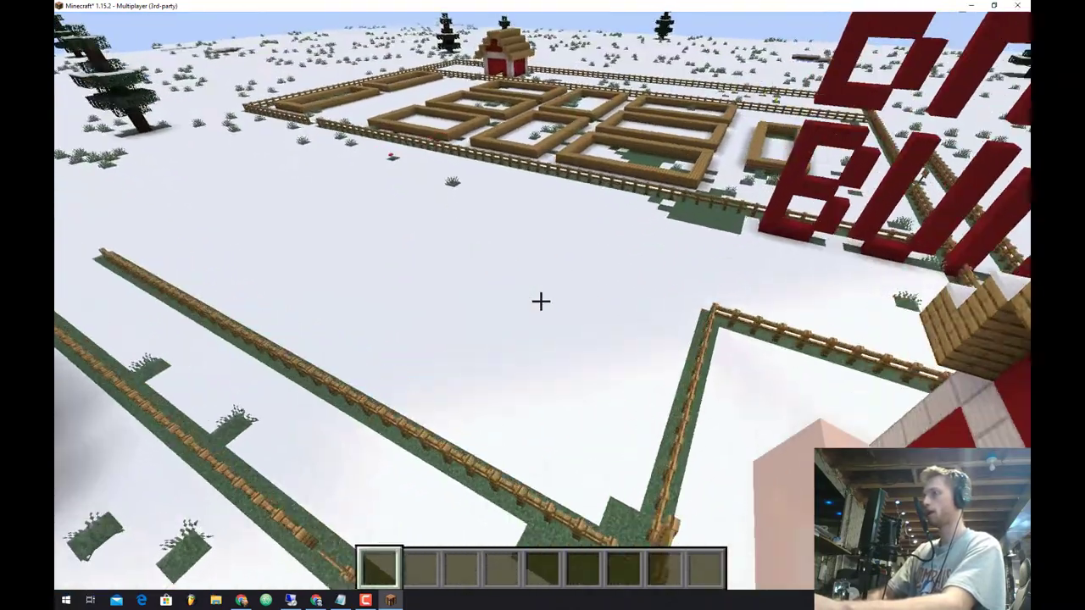
key(shift)
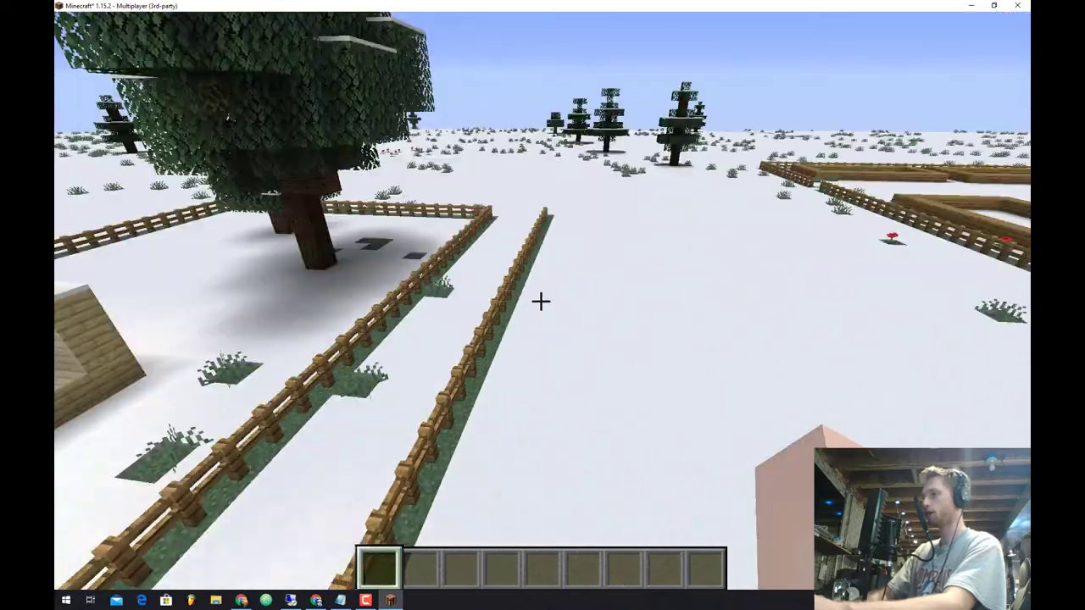
Step: Walk through the fence gate to the red barn's door and pause the game
mouse_move(540, 300)
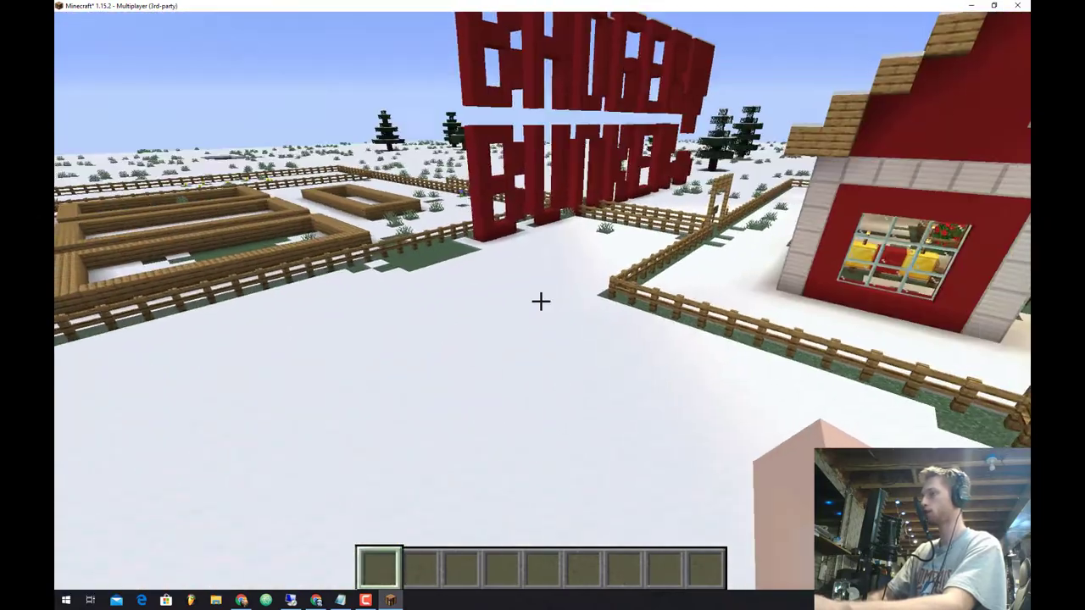
key(w)
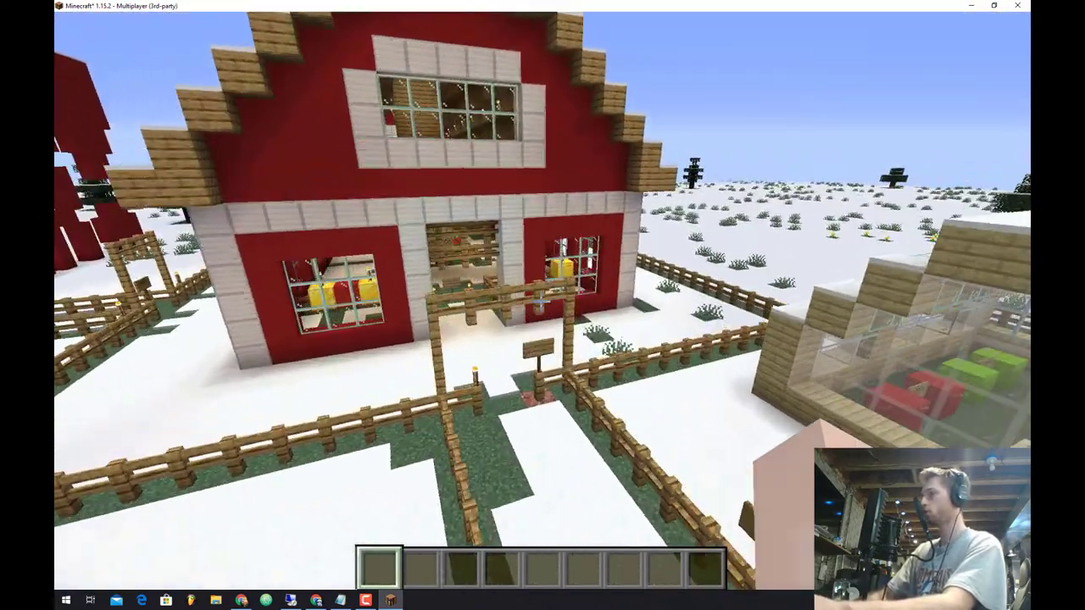
key(w)
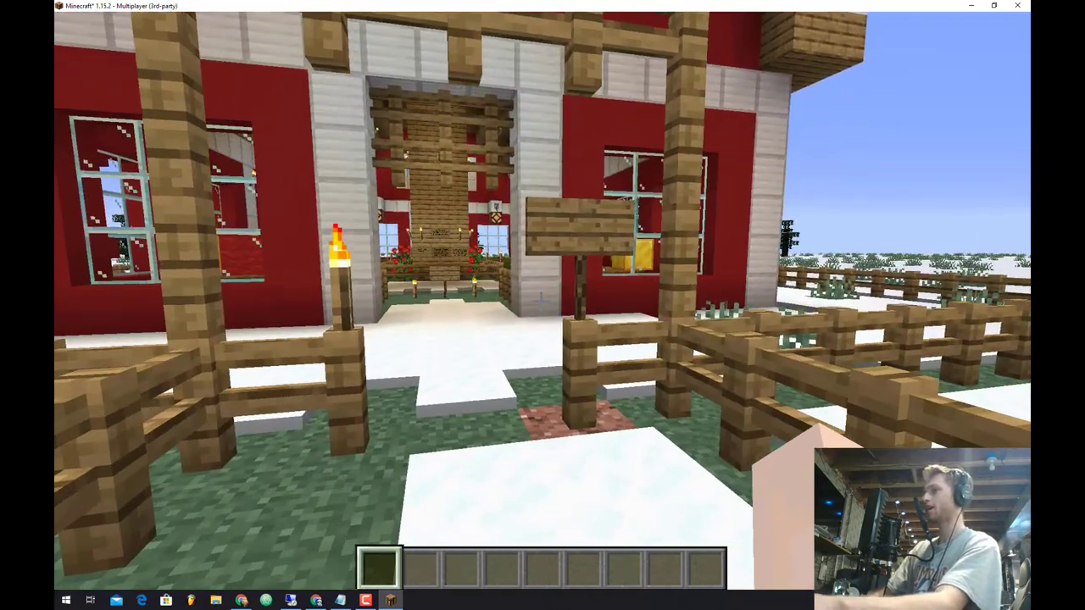
key(Escape)
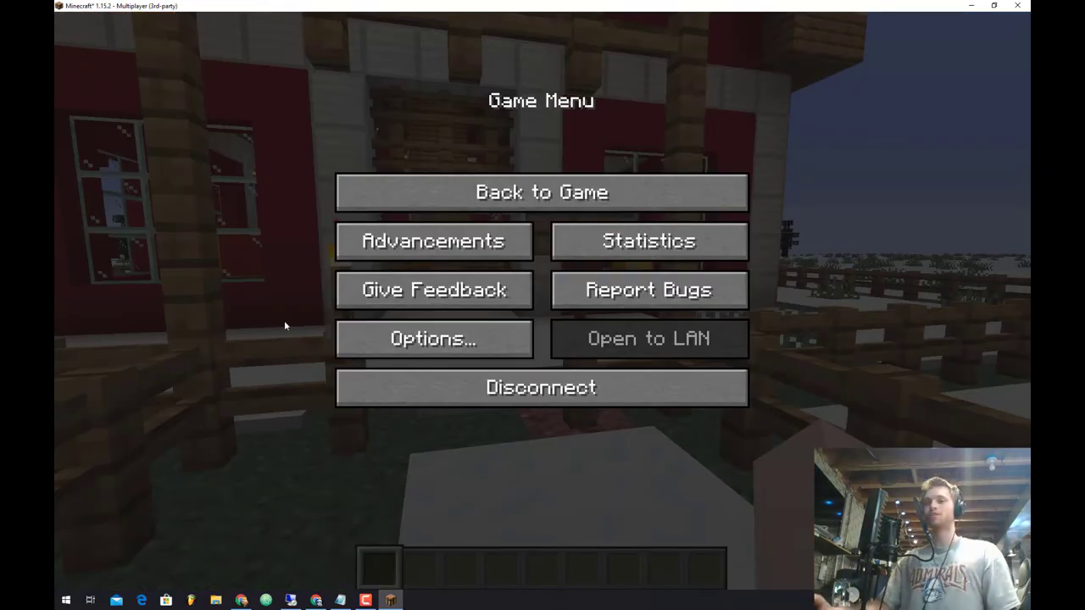